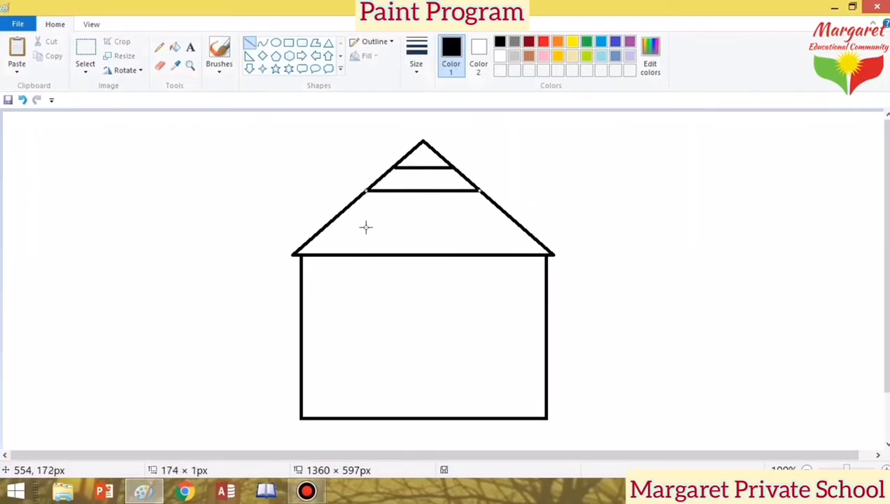
Step: Draw two more horizontal lines across the lower roof, trimming their ends to the roof edges
{"action": "mouse_move", "coordinate": [343, 216]}
{"action": "left_mouse_down"}
{"action": "mouse_move", "coordinate": [510, 226]}
{"action": "mouse_move", "coordinate": [519, 213]}
{"action": "mouse_move", "coordinate": [508, 216]}
{"action": "left_mouse_up"}
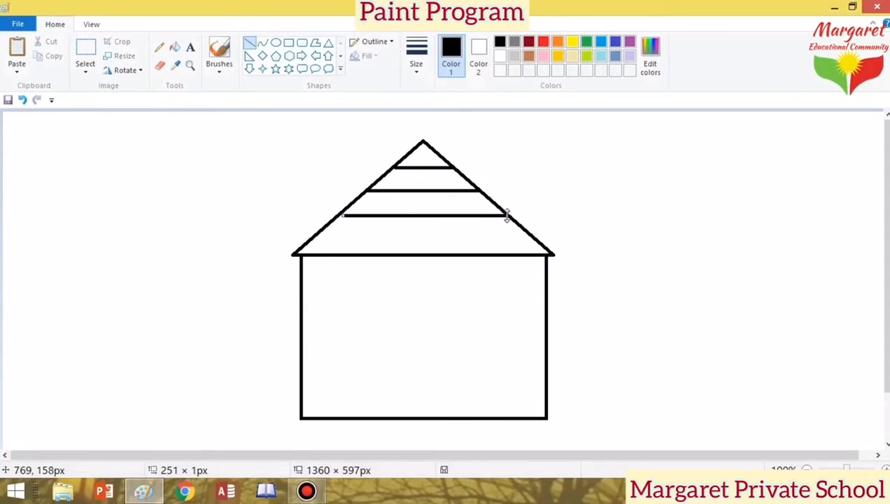
{"action": "left_click_drag", "start_coordinate": [344, 218], "coordinate": [339, 216]}
{"action": "left_click_drag", "start_coordinate": [526, 236], "coordinate": [308, 240]}
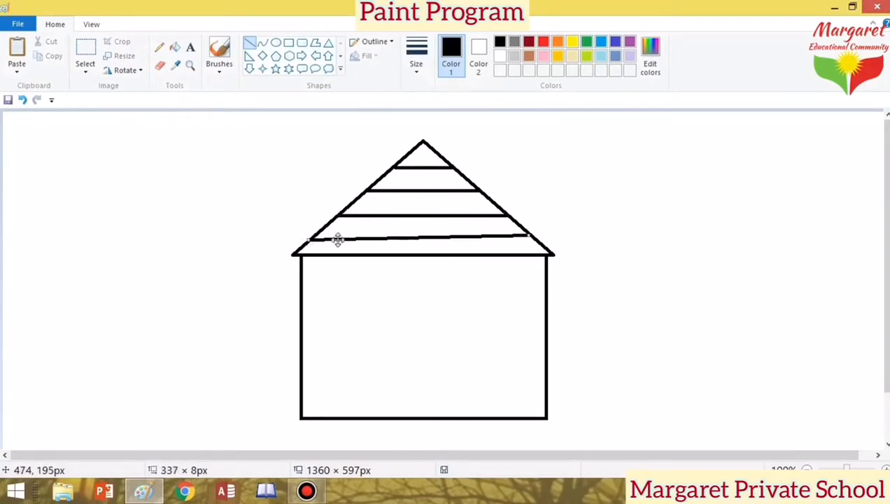
{"action": "left_click_drag", "start_coordinate": [530, 235], "coordinate": [536, 240]}
{"action": "key", "text": "Up"}
{"action": "key", "text": "Up"}
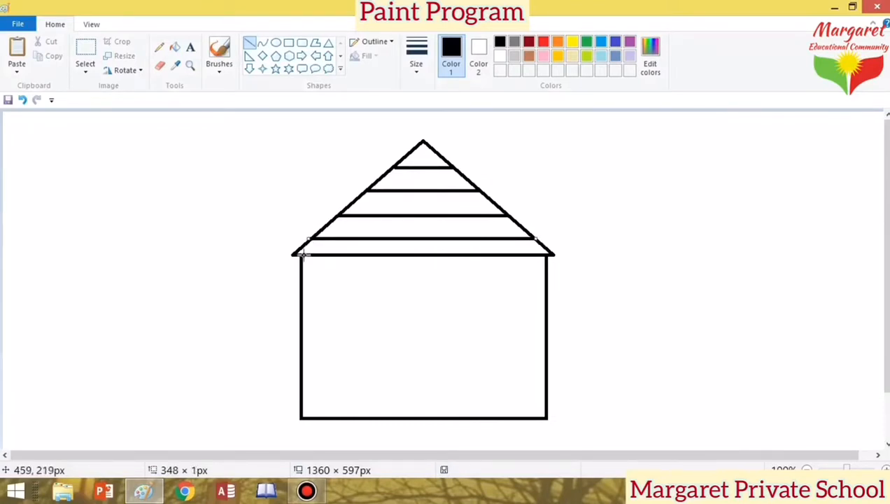
{"action": "left_click_drag", "start_coordinate": [307, 239], "coordinate": [310, 238]}
Step: Draw five lines fanning from the roof apex down to the roof base
{"action": "left_click", "coordinate": [596, 203]}
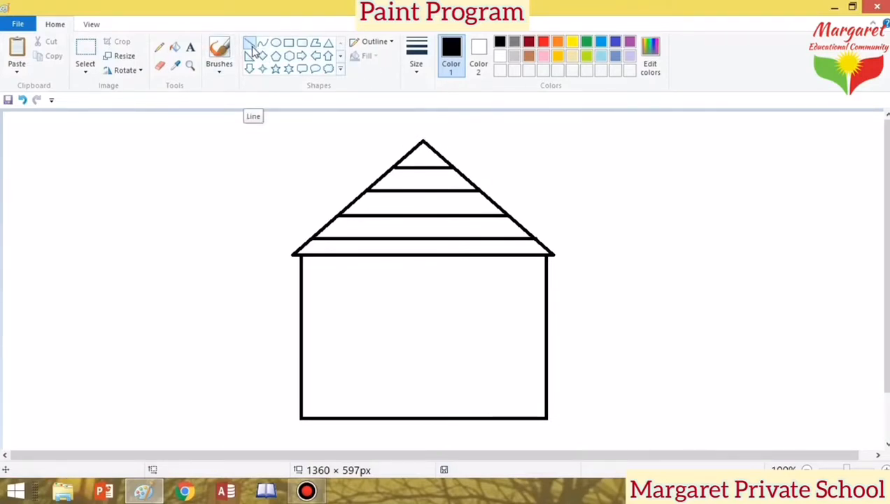
{"action": "mouse_move", "coordinate": [422, 143]}
{"action": "left_mouse_down"}
{"action": "mouse_move", "coordinate": [327, 276]}
{"action": "mouse_move", "coordinate": [332, 254]}
{"action": "left_mouse_up"}
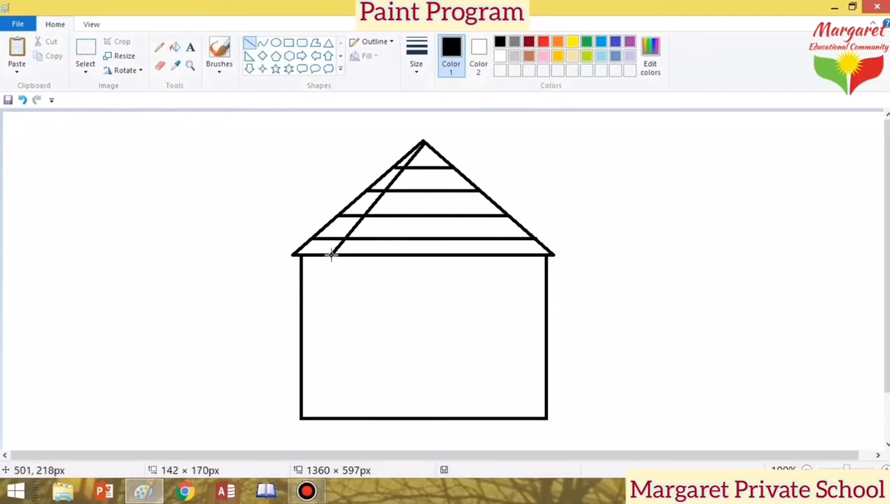
{"action": "left_click_drag", "start_coordinate": [423, 146], "coordinate": [422, 143]}
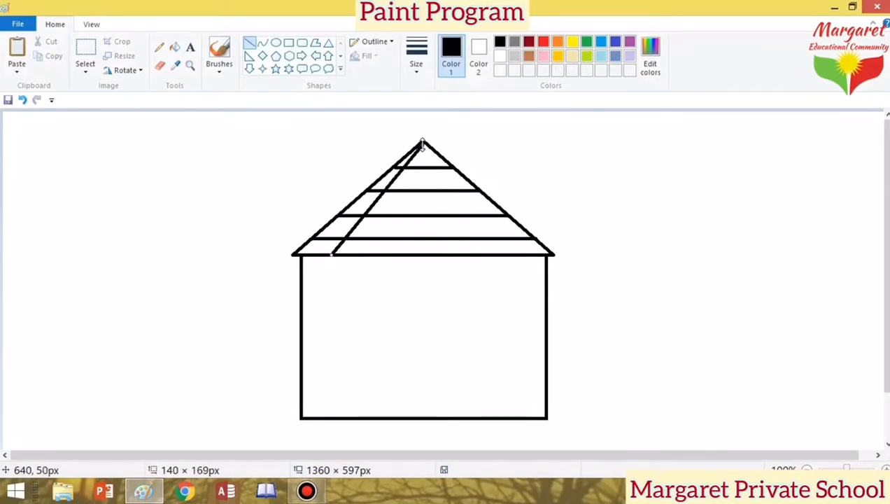
{"action": "left_click", "coordinate": [448, 143]}
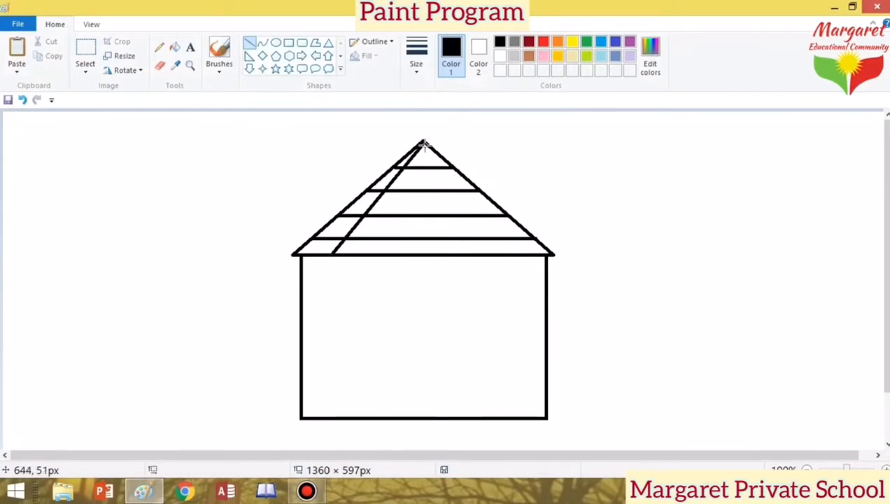
{"action": "left_click_drag", "start_coordinate": [424, 143], "coordinate": [373, 254]}
{"action": "left_click", "coordinate": [438, 154]}
{"action": "left_click_drag", "start_coordinate": [423, 144], "coordinate": [420, 255]}
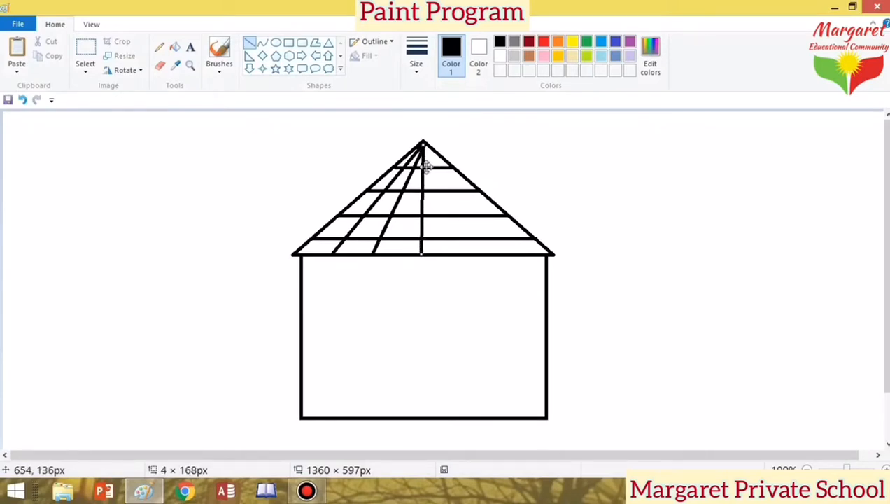
{"action": "left_click", "coordinate": [417, 140]}
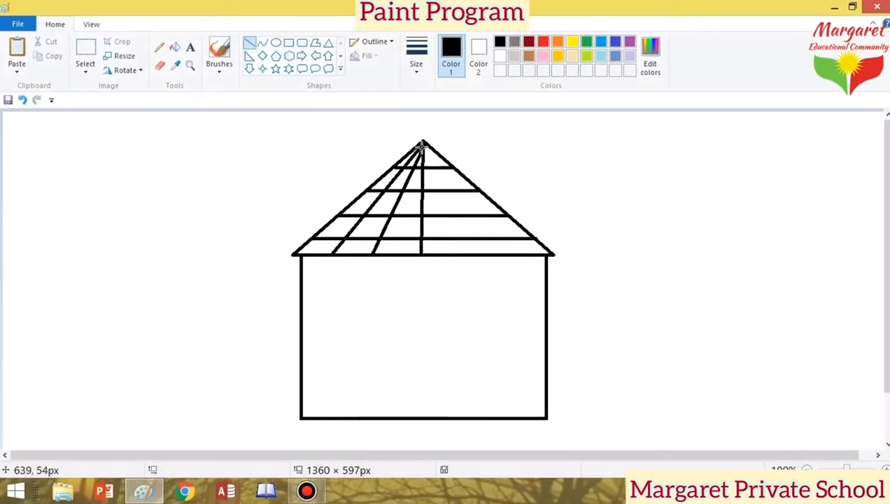
{"action": "left_click_drag", "start_coordinate": [421, 142], "coordinate": [468, 254]}
{"action": "left_click", "coordinate": [483, 256]}
{"action": "left_click_drag", "start_coordinate": [423, 143], "coordinate": [512, 253]}
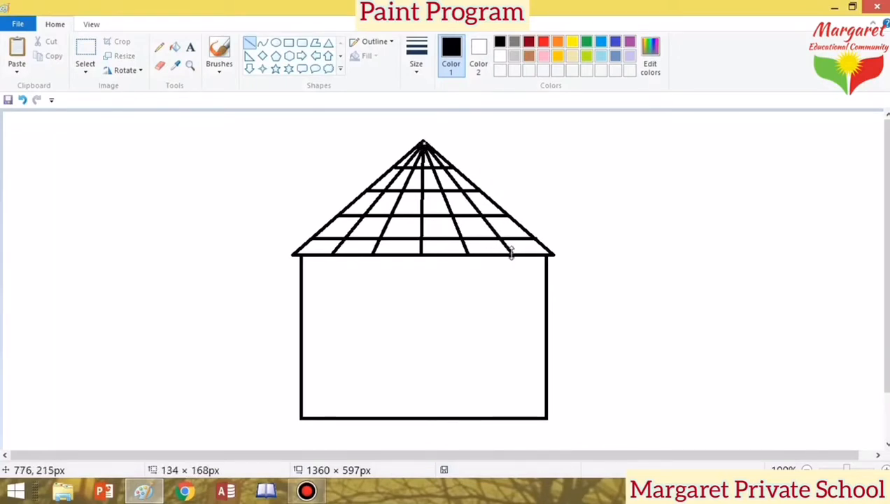
{"action": "left_click", "coordinate": [582, 223]}
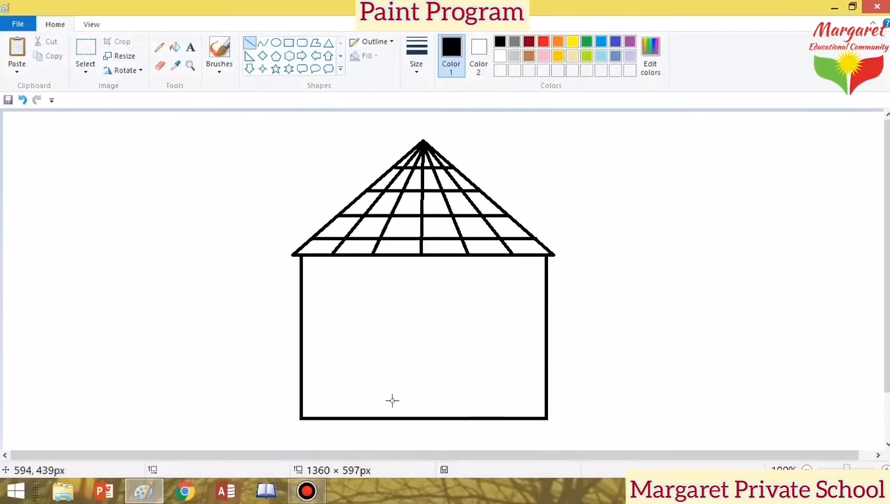
Step: Draw a rectangular left window on the upper wall with the Rectangle shape
{"action": "left_click", "coordinate": [290, 46]}
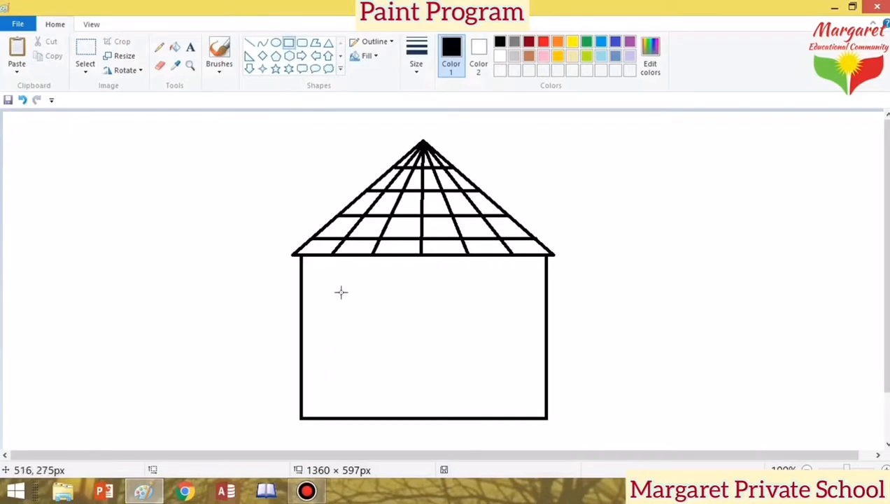
{"action": "left_click_drag", "start_coordinate": [314, 282], "coordinate": [377, 324]}
{"action": "left_click_drag", "start_coordinate": [340, 300], "coordinate": [340, 294]}
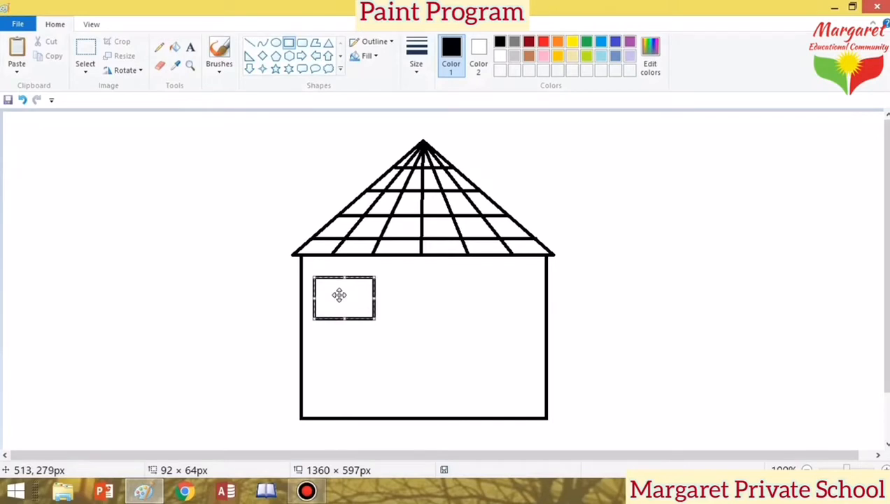
{"action": "left_click_drag", "start_coordinate": [374, 297], "coordinate": [371, 298]}
{"action": "left_click", "coordinate": [389, 308]}
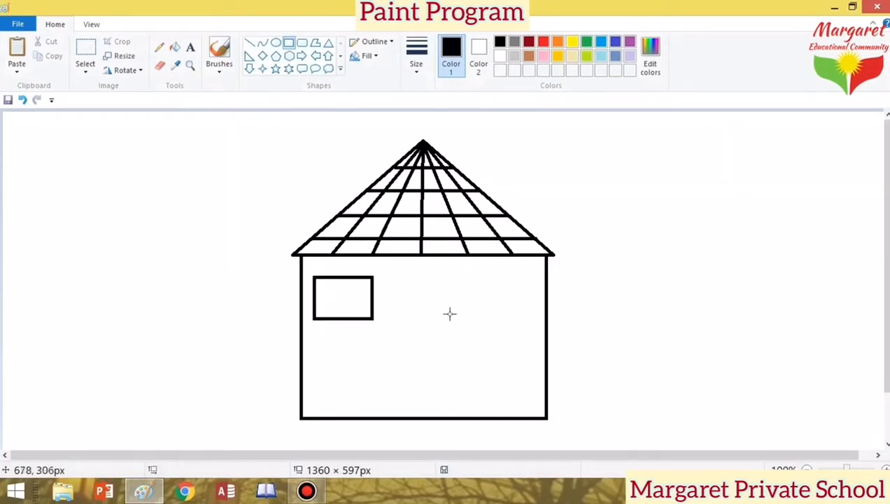
Step: Draw a same-size second window and move it to the right side of the wall
{"action": "mouse_move", "coordinate": [423, 285]}
{"action": "left_mouse_down"}
{"action": "mouse_move", "coordinate": [493, 332]}
{"action": "mouse_move", "coordinate": [380, 298]}
{"action": "mouse_move", "coordinate": [353, 303]}
{"action": "mouse_move", "coordinate": [342, 318]}
{"action": "mouse_move", "coordinate": [315, 294]}
{"action": "left_mouse_up"}
{"action": "mouse_move", "coordinate": [377, 299]}
{"action": "left_mouse_down"}
{"action": "mouse_move", "coordinate": [344, 317]}
{"action": "mouse_move", "coordinate": [372, 301]}
{"action": "left_mouse_up"}
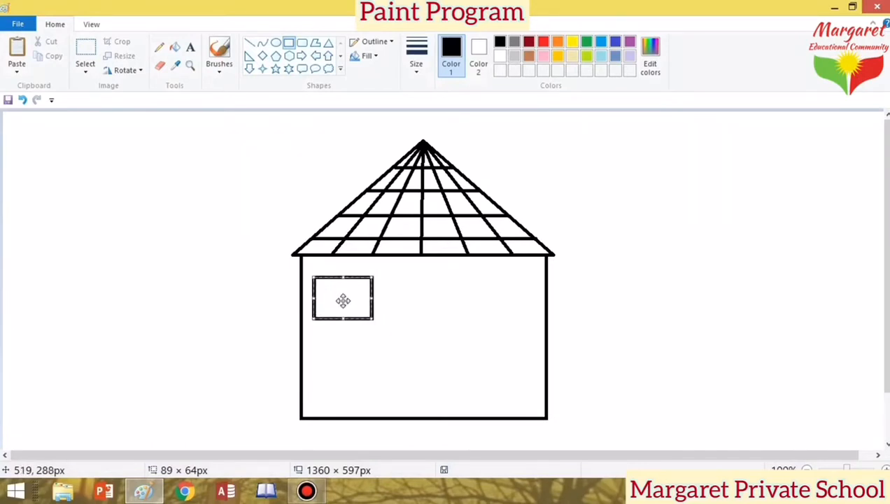
{"action": "key", "text": "ctrl+Right"}
{"action": "key", "text": "ctrl+Right"}
{"action": "key", "text": "ctrl+Right"}
{"action": "key", "text": "ctrl+Right"}
{"action": "key", "text": "ctrl+Right"}
{"action": "key", "text": "ctrl+Right"}
{"action": "key", "text": "ctrl+Right"}
{"action": "key", "text": "ctrl+Right"}
{"action": "key", "text": "ctrl+Right"}
{"action": "key", "text": "ctrl+Right"}
{"action": "key", "text": "ctrl+Right"}
{"action": "key", "text": "ctrl+Right"}
{"action": "key", "text": "Right"}
{"action": "key", "text": "Right"}
{"action": "key", "text": "Right"}
{"action": "key", "text": "Right"}
{"action": "key", "text": "Right"}
{"action": "key", "text": "Right"}
{"action": "key", "text": "Right"}
{"action": "key", "text": "Right"}
{"action": "key", "text": "Right"}
{"action": "key", "text": "Right"}
{"action": "key", "text": "Right"}
{"action": "key", "text": "Right"}
{"action": "key", "text": "Right"}
{"action": "key", "text": "Right"}
{"action": "key", "text": "Right"}
{"action": "key", "text": "Right"}
{"action": "key", "text": "Right"}
{"action": "key", "text": "Right"}
{"action": "key", "text": "Right"}
{"action": "key", "text": "Right"}
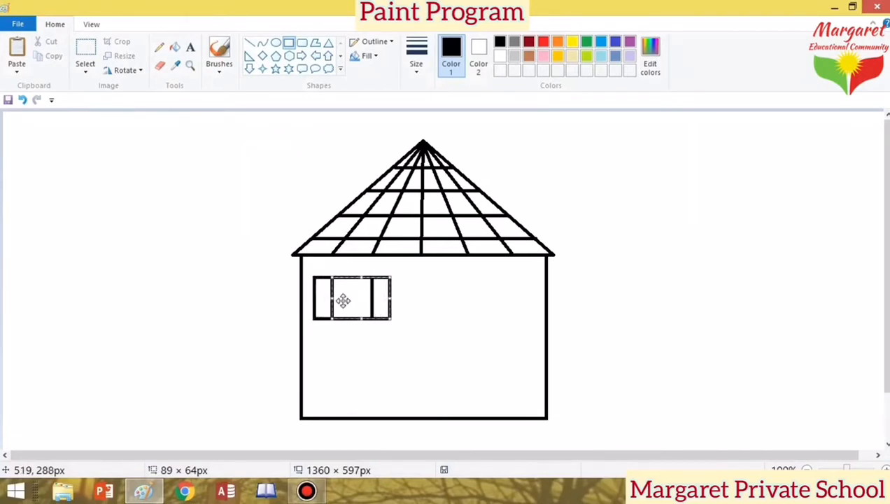
{"action": "key", "text": "Right"}
{"action": "key", "text": "Right"}
{"action": "key", "text": "Right"}
{"action": "key", "text": "Right"}
{"action": "key", "text": "Right"}
{"action": "key", "text": "Right"}
{"action": "key", "text": "Right"}
{"action": "key", "text": "Right"}
{"action": "key", "text": "Right"}
{"action": "key", "text": "Right"}
{"action": "key", "text": "Right"}
{"action": "key", "text": "Right"}
{"action": "key", "text": "Right"}
{"action": "key", "text": "Right"}
{"action": "key", "text": "Right"}
{"action": "key", "text": "Right"}
{"action": "key", "text": "Right"}
{"action": "key", "text": "Right"}
{"action": "key", "text": "Right"}
{"action": "key", "text": "Right"}
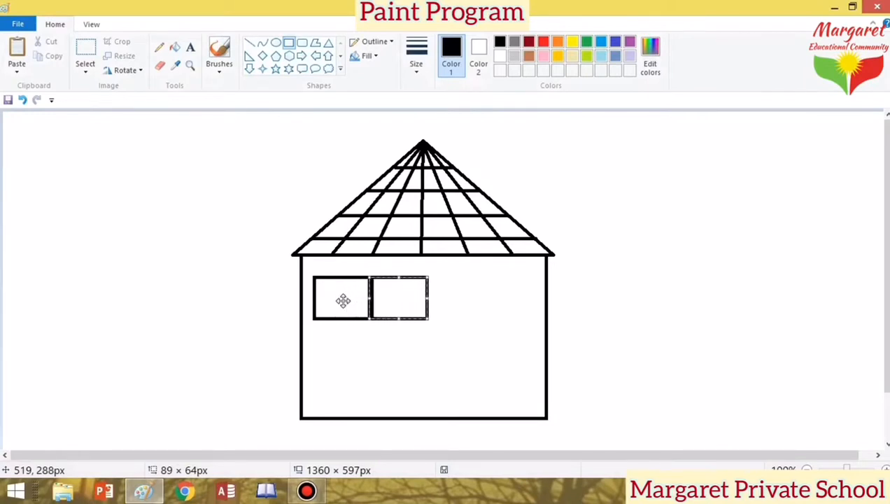
{"action": "key", "text": "Right"}
{"action": "key", "text": "Right"}
{"action": "key", "text": "Right"}
{"action": "key", "text": "Right"}
{"action": "key", "text": "Right"}
{"action": "key", "text": "Right"}
{"action": "key", "text": "Right"}
{"action": "key", "text": "Right"}
{"action": "key", "text": "Right"}
{"action": "key", "text": "Right"}
{"action": "key", "text": "Right"}
{"action": "key", "text": "Right"}
{"action": "key", "text": "Right"}
{"action": "key", "text": "Right"}
{"action": "key", "text": "Right"}
{"action": "key", "text": "Right"}
{"action": "key", "text": "Right"}
{"action": "key", "text": "Right"}
{"action": "key", "text": "Right"}
{"action": "key", "text": "Right"}
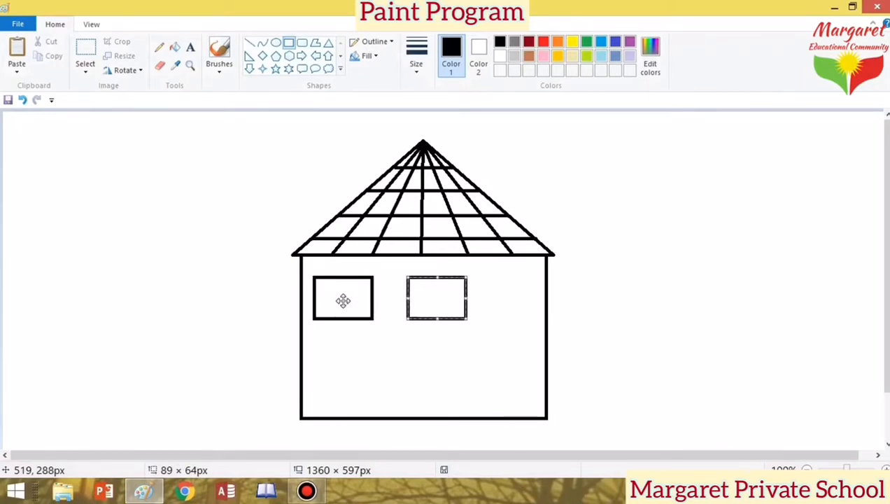
{"action": "key", "text": "Right"}
{"action": "key", "text": "Right"}
{"action": "key", "text": "Right"}
{"action": "key", "text": "Right"}
{"action": "key", "text": "Right"}
{"action": "key", "text": "Right"}
{"action": "key", "text": "Right"}
{"action": "key", "text": "Right"}
{"action": "key", "text": "Right"}
{"action": "key", "text": "Right"}
{"action": "key", "text": "Right"}
{"action": "key", "text": "Right"}
{"action": "key", "text": "Right"}
{"action": "key", "text": "Right"}
{"action": "key", "text": "Right"}
{"action": "key", "text": "Right"}
{"action": "key", "text": "Right"}
{"action": "key", "text": "Right"}
{"action": "key", "text": "Right"}
{"action": "key", "text": "Right"}
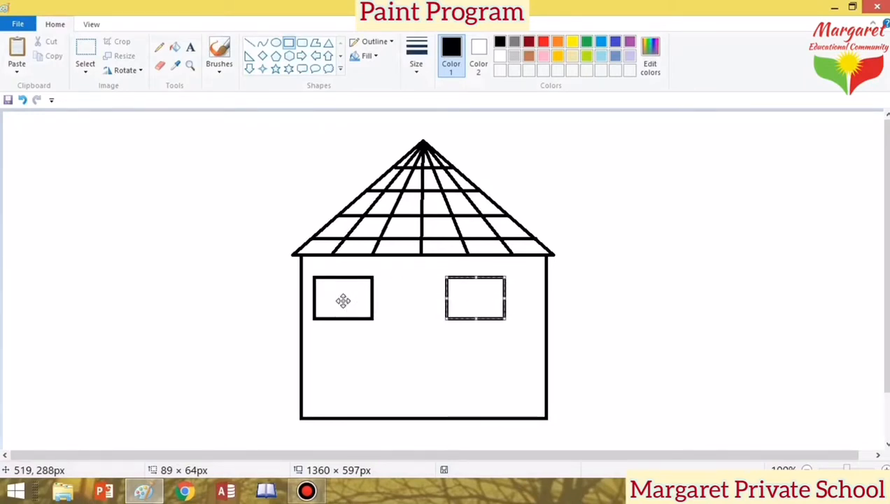
{"action": "key", "text": "Right"}
{"action": "key", "text": "Right"}
{"action": "key", "text": "Right"}
{"action": "key", "text": "Right"}
{"action": "key", "text": "Right"}
{"action": "key", "text": "Right"}
{"action": "key", "text": "Right"}
{"action": "key", "text": "Right"}
{"action": "key", "text": "Right"}
{"action": "key", "text": "Right"}
{"action": "key", "text": "Right"}
{"action": "key", "text": "Right"}
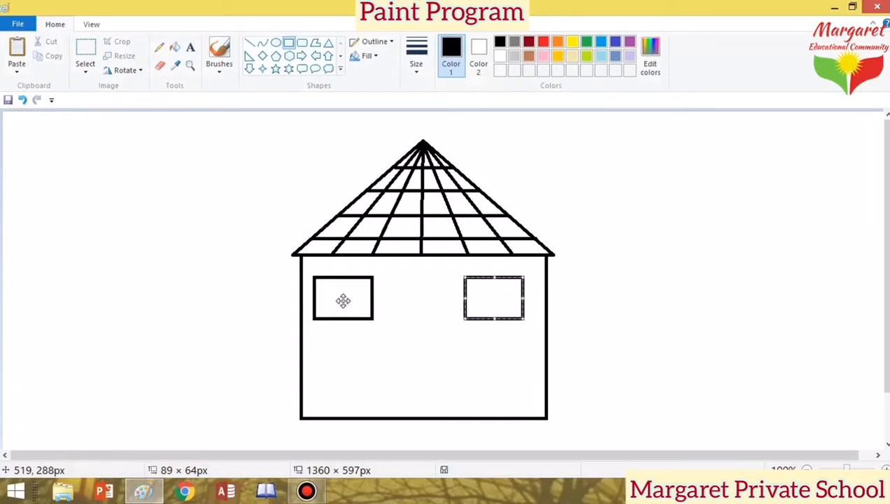
{"action": "key", "text": "Right"}
{"action": "key", "text": "Right"}
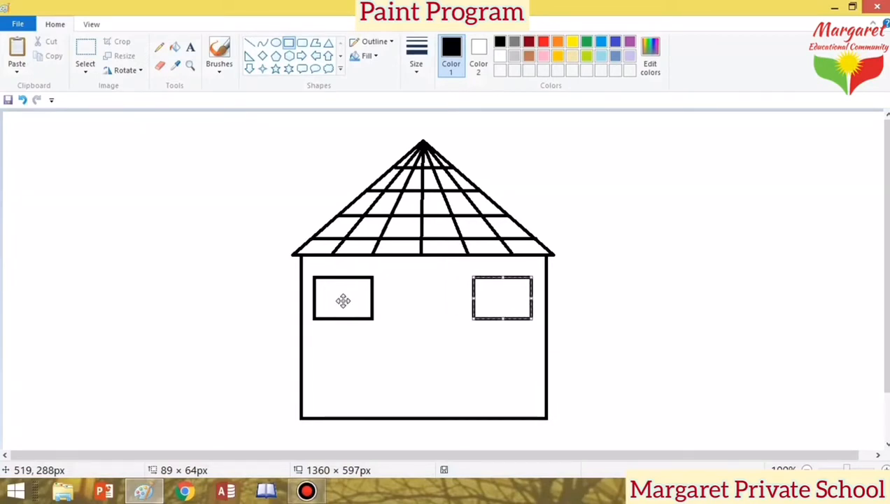
{"action": "key", "text": "Right"}
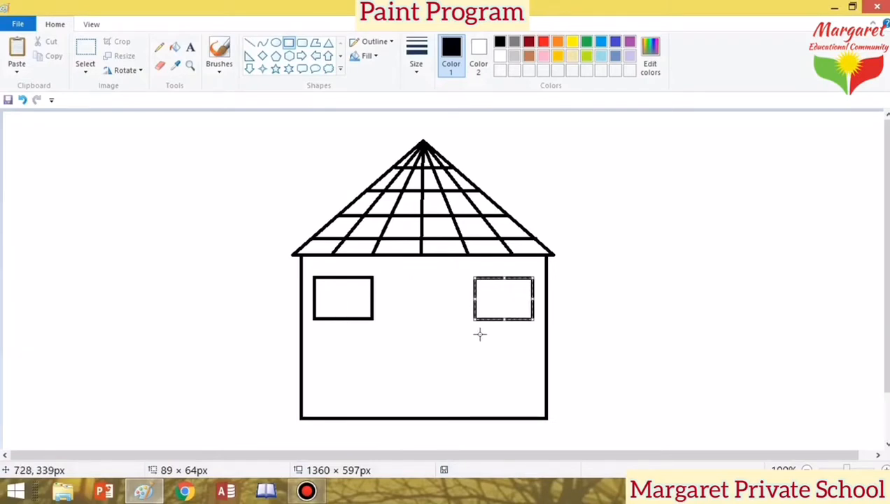
{"action": "left_click", "coordinate": [428, 363]}
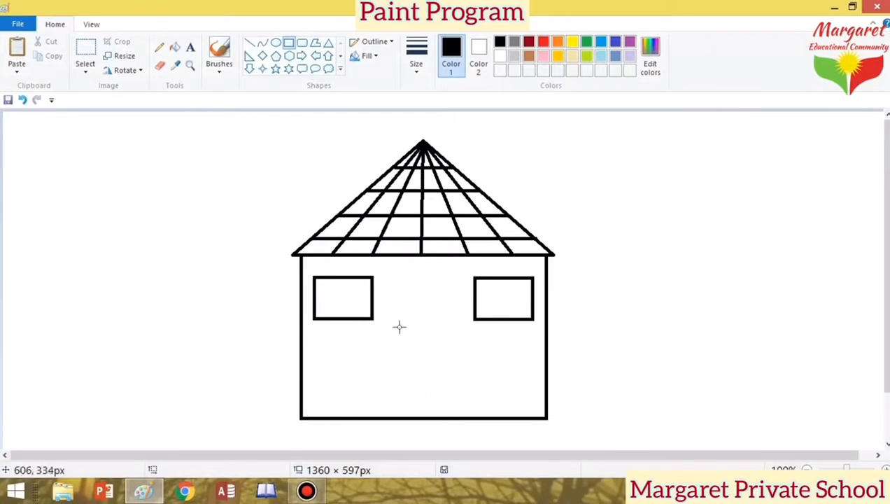
Step: Draw a centred door at the bottom of the wall with an inner frame and small handle
{"action": "left_click_drag", "start_coordinate": [396, 322], "coordinate": [476, 418]}
{"action": "left_click_drag", "start_coordinate": [457, 382], "coordinate": [442, 383]}
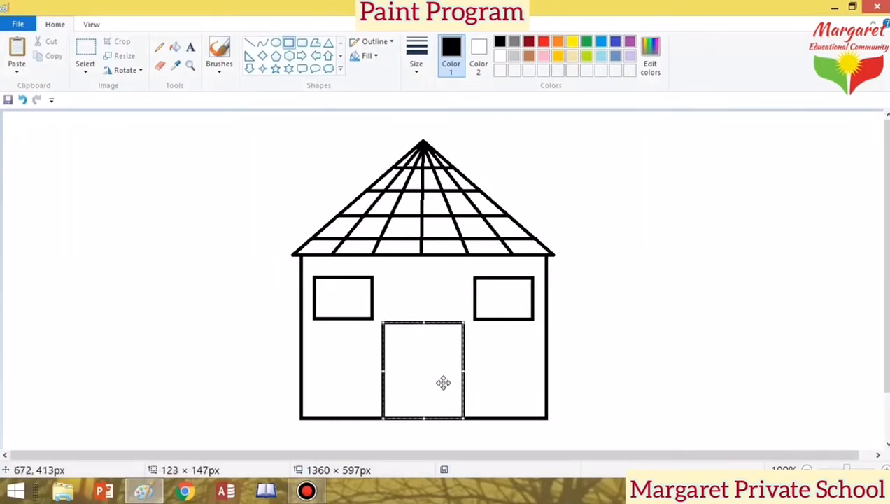
{"action": "left_click", "coordinate": [489, 381]}
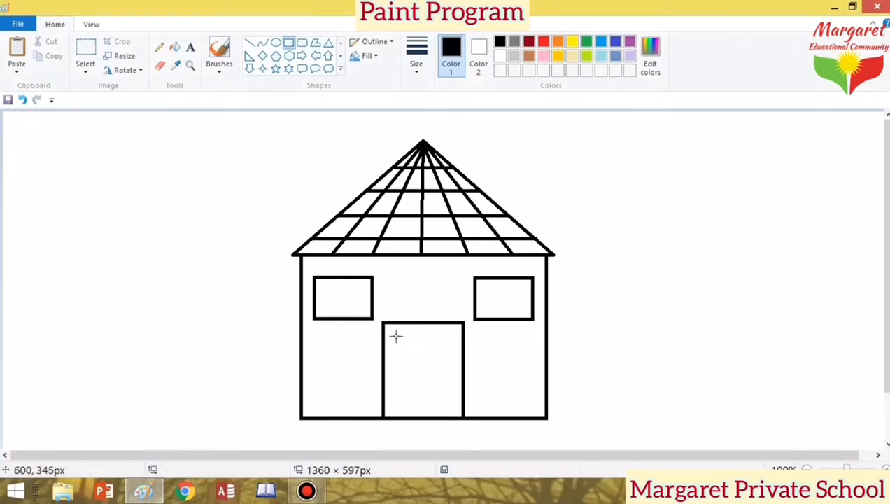
{"action": "left_click_drag", "start_coordinate": [388, 328], "coordinate": [456, 416]}
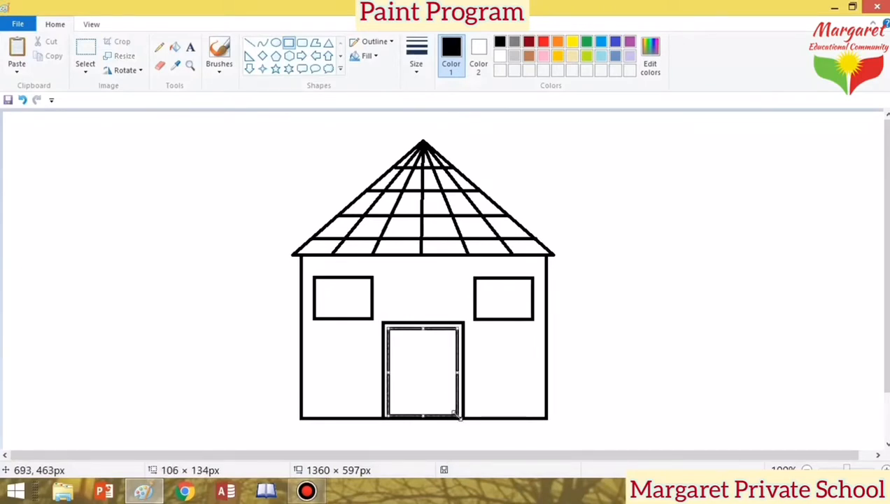
{"action": "left_click", "coordinate": [321, 383]}
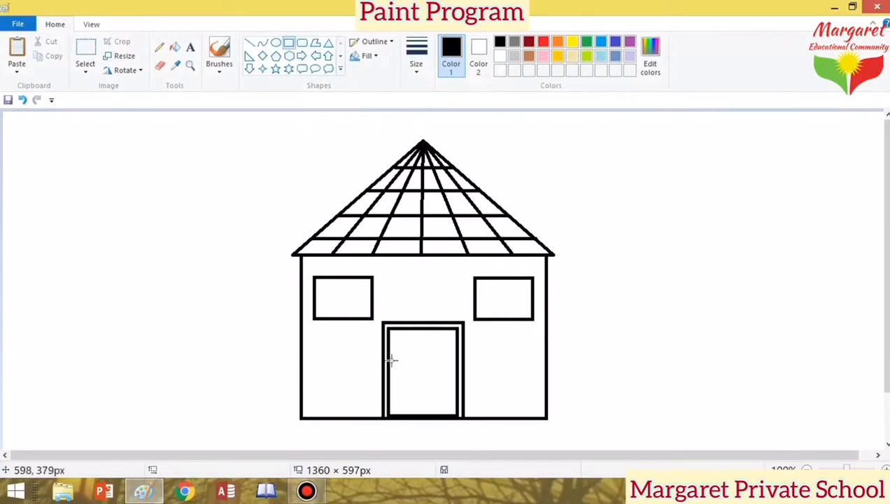
{"action": "left_click_drag", "start_coordinate": [389, 360], "coordinate": [405, 390]}
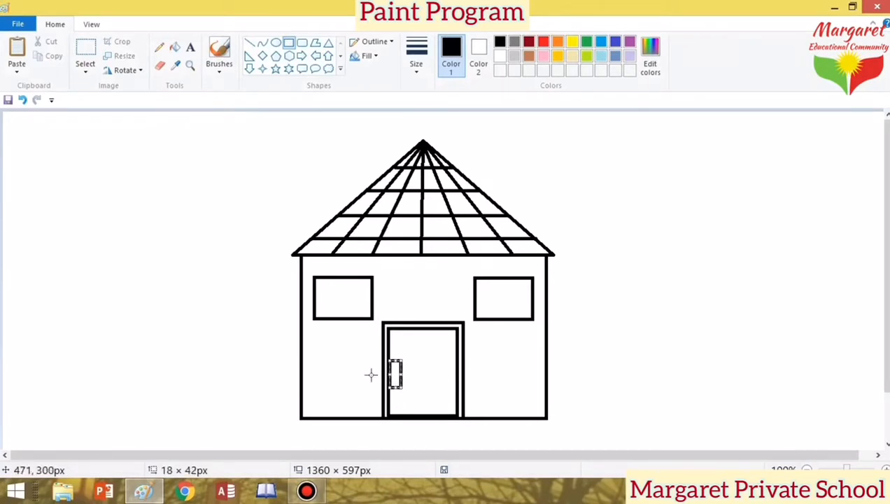
{"action": "left_click", "coordinate": [236, 339]}
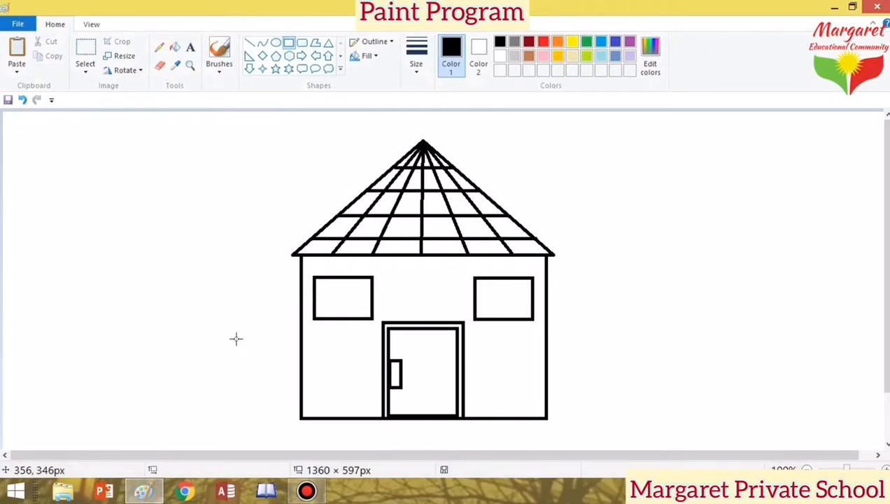
Step: Draw vertical and horizontal divider lines through the left window, undoing one misplaced line
{"action": "left_click", "coordinate": [249, 44]}
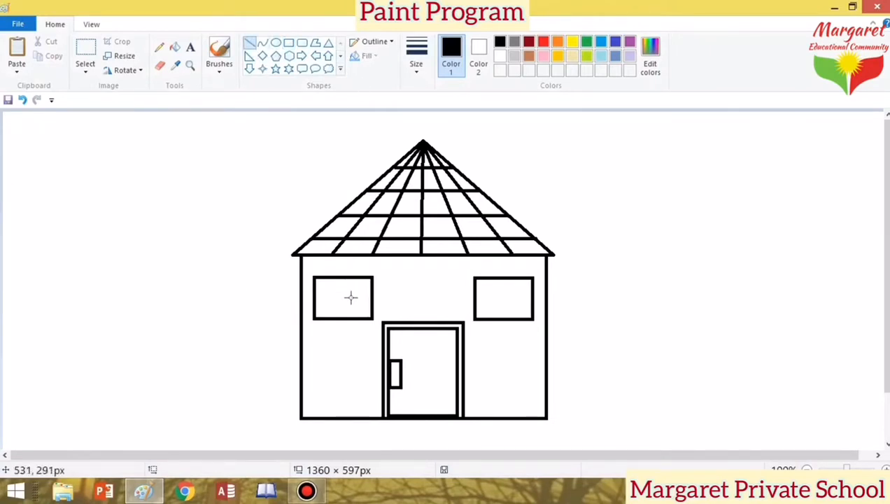
{"action": "left_click_drag", "start_coordinate": [340, 278], "coordinate": [339, 324]}
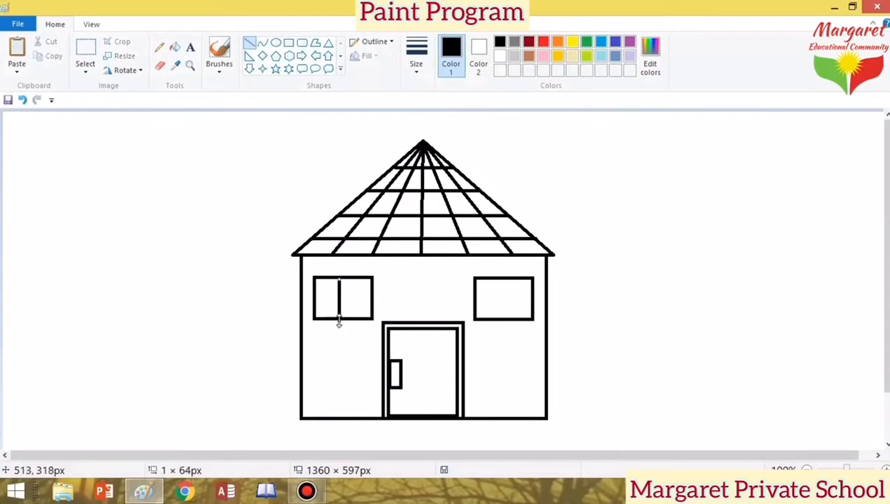
{"action": "key", "text": "Right"}
{"action": "key", "text": "Right"}
{"action": "key", "text": "Right"}
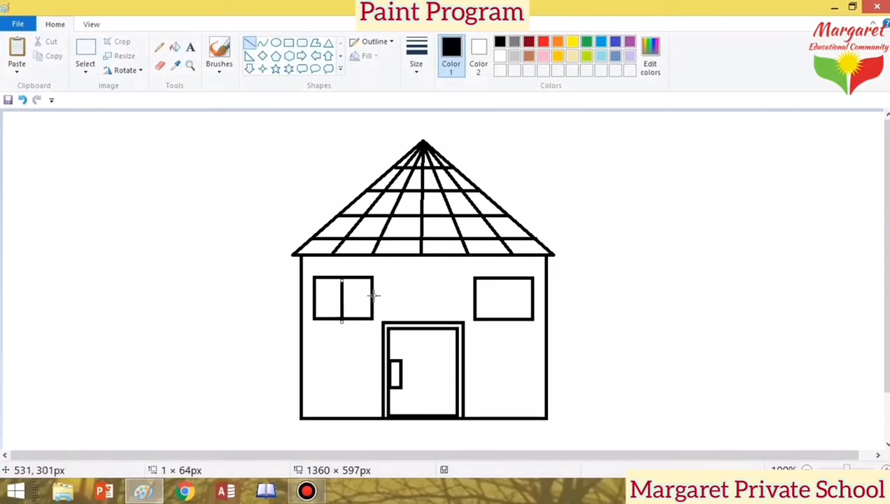
{"action": "left_click_drag", "start_coordinate": [341, 324], "coordinate": [341, 323]}
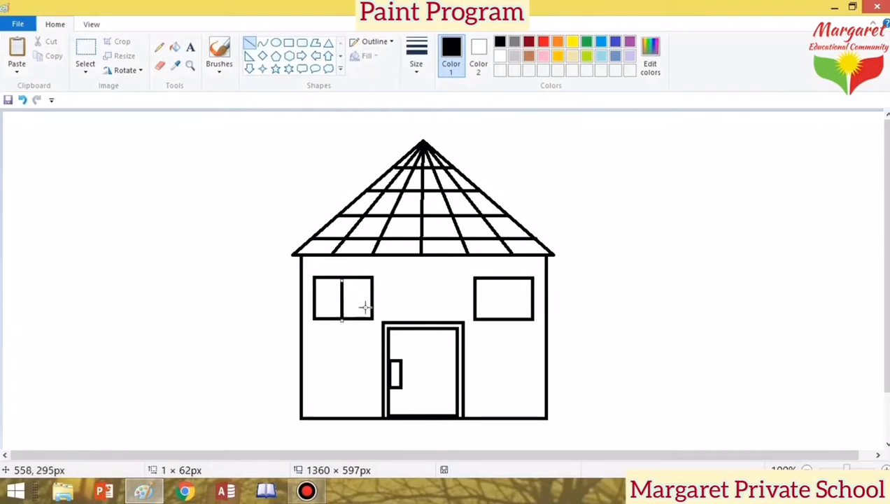
{"action": "left_click", "coordinate": [24, 102]}
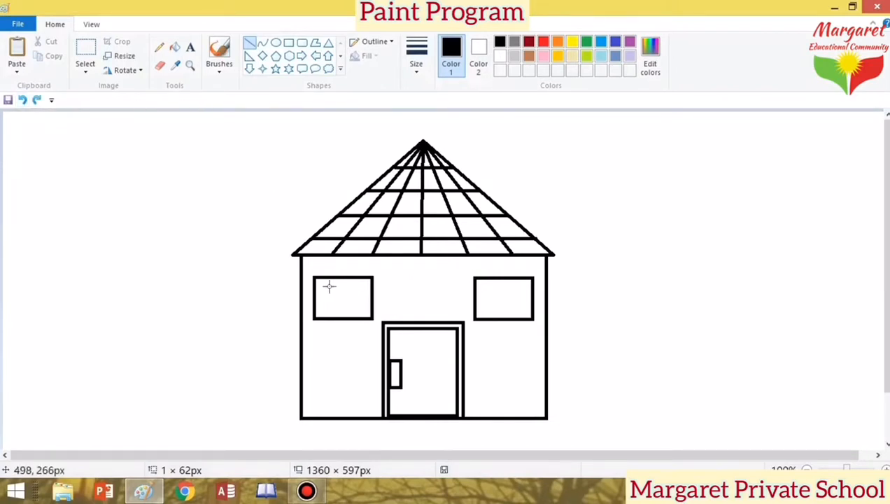
{"action": "mouse_move", "coordinate": [342, 278]}
{"action": "left_mouse_down"}
{"action": "mouse_move", "coordinate": [342, 324]}
{"action": "mouse_move", "coordinate": [341, 317]}
{"action": "left_mouse_up"}
{"action": "left_click_drag", "start_coordinate": [372, 301], "coordinate": [313, 301]}
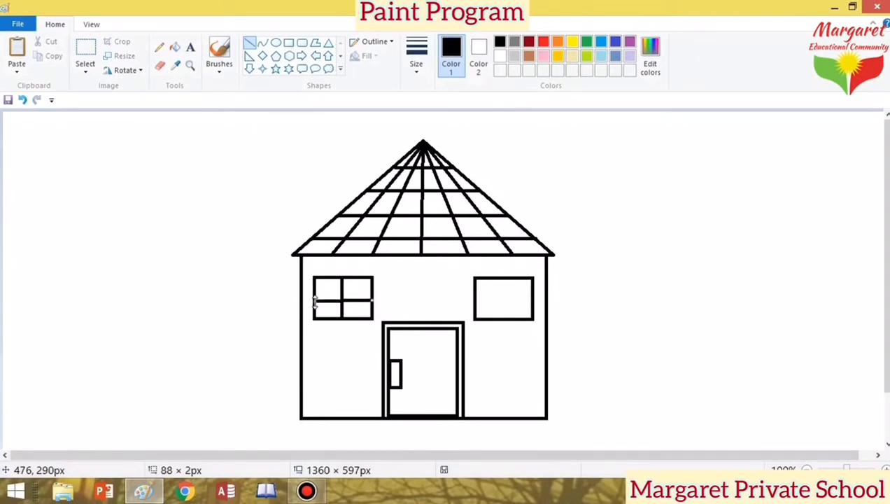
{"action": "left_click", "coordinate": [464, 282]}
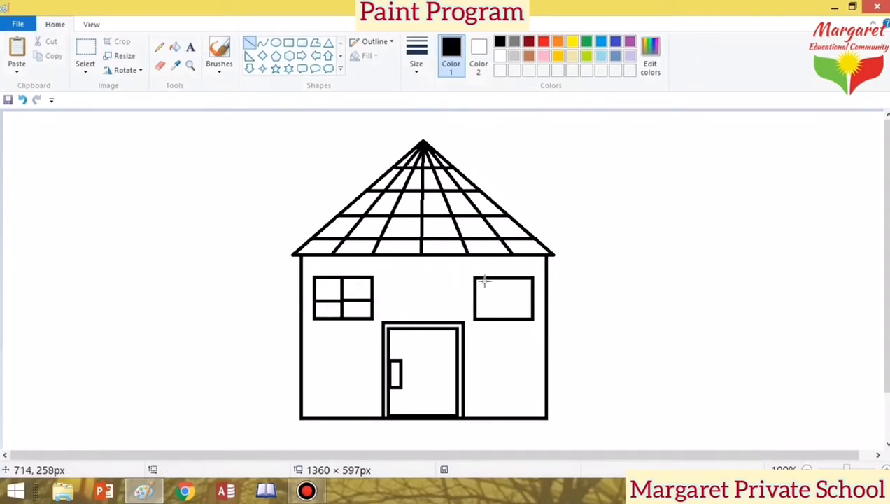
Step: Draw vertical and horizontal divider lines through the right window
{"action": "left_click_drag", "start_coordinate": [501, 278], "coordinate": [501, 320]}
{"action": "key", "text": "Right"}
{"action": "key", "text": "Right"}
{"action": "key", "text": "Right"}
{"action": "key", "text": "Right"}
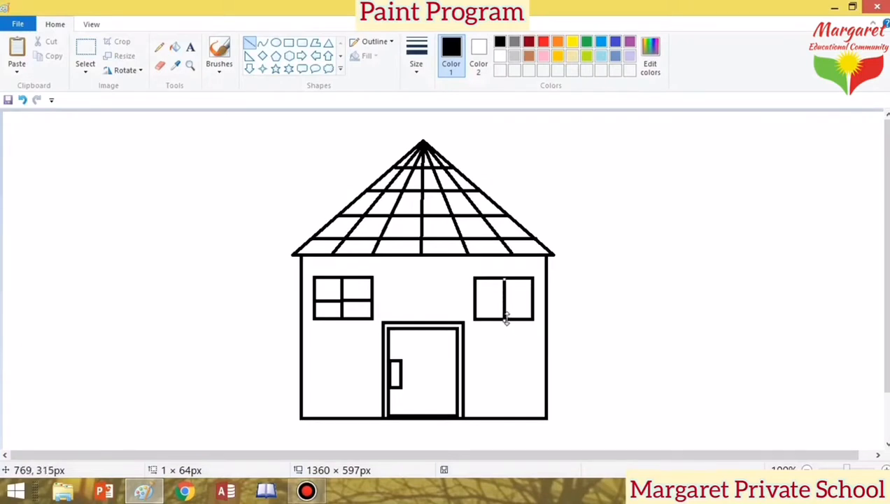
{"action": "left_click_drag", "start_coordinate": [506, 318], "coordinate": [504, 317]}
{"action": "left_click_drag", "start_coordinate": [533, 301], "coordinate": [475, 301]}
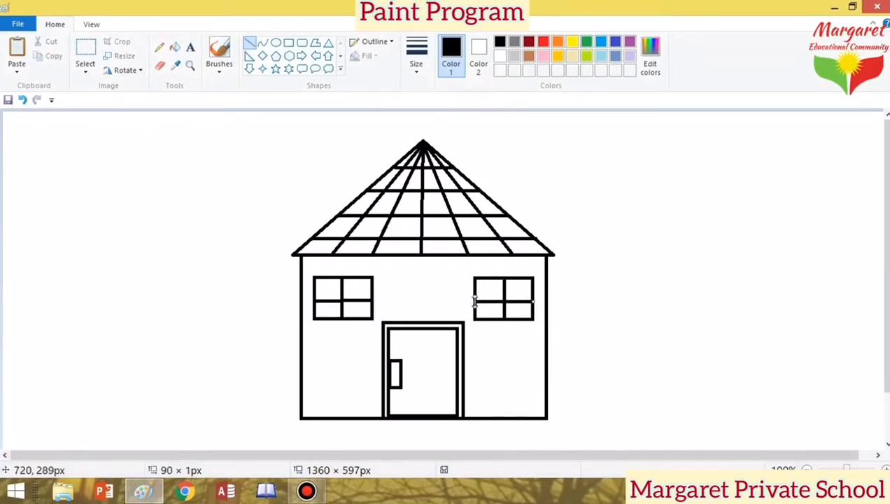
{"action": "left_click_drag", "start_coordinate": [531, 301], "coordinate": [530, 301]}
{"action": "left_click", "coordinate": [616, 303]}
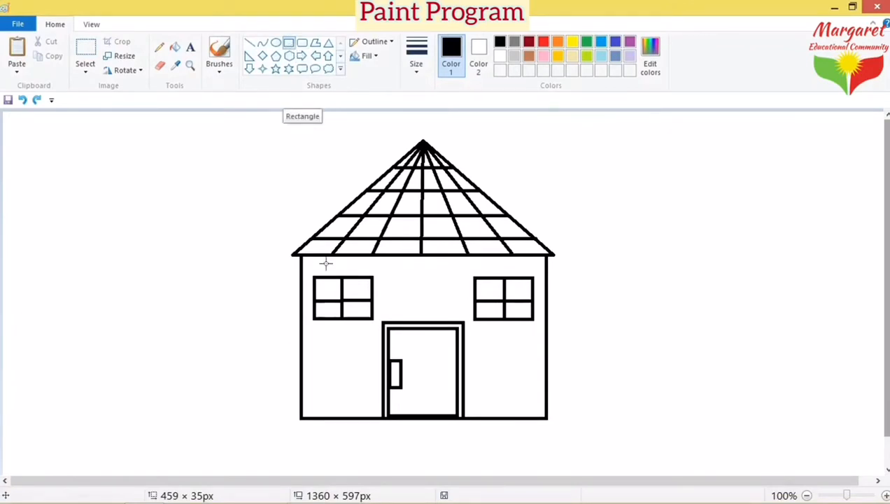
Step: Draw a long thin rail from the house's left wall to the canvas's left edge
{"action": "left_click_drag", "start_coordinate": [299, 339], "coordinate": [2, 362]}
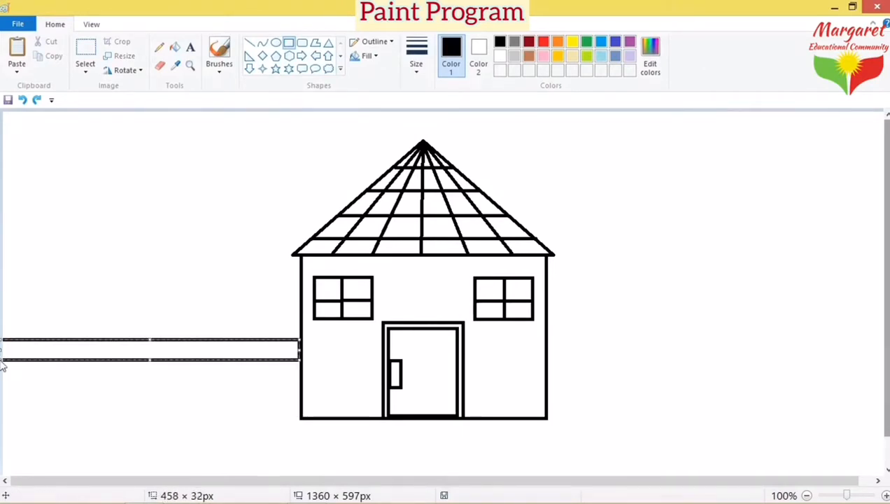
{"action": "key", "text": "Up"}
{"action": "key", "text": "Up"}
{"action": "key", "text": "Up"}
{"action": "key", "text": "Up"}
{"action": "key", "text": "Up"}
{"action": "key", "text": "Up"}
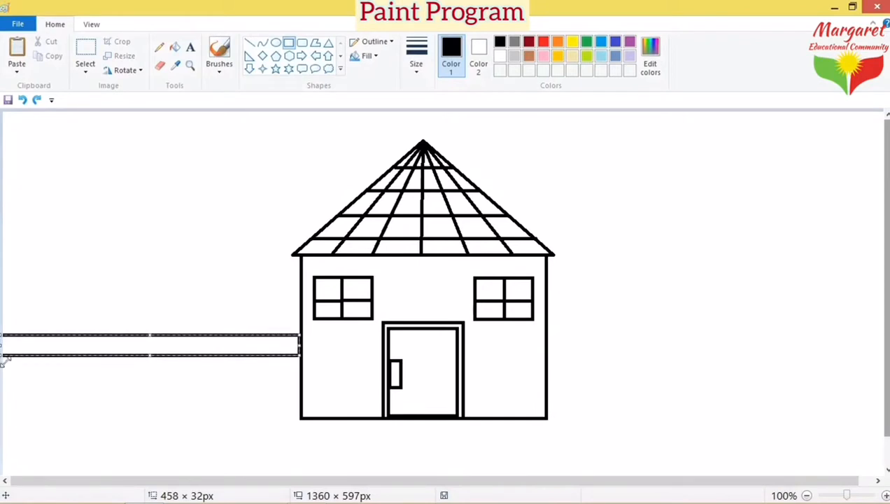
{"action": "left_click_drag", "start_coordinate": [149, 354], "coordinate": [149, 353]}
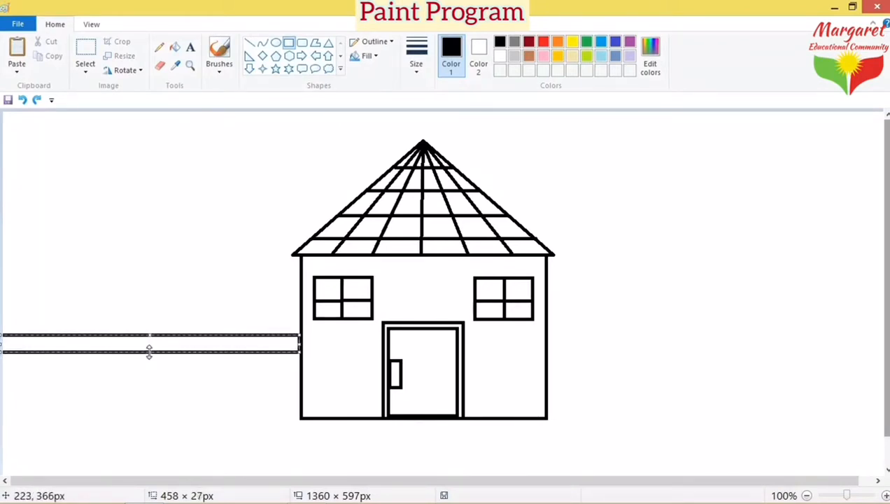
{"action": "left_click", "coordinate": [194, 379]}
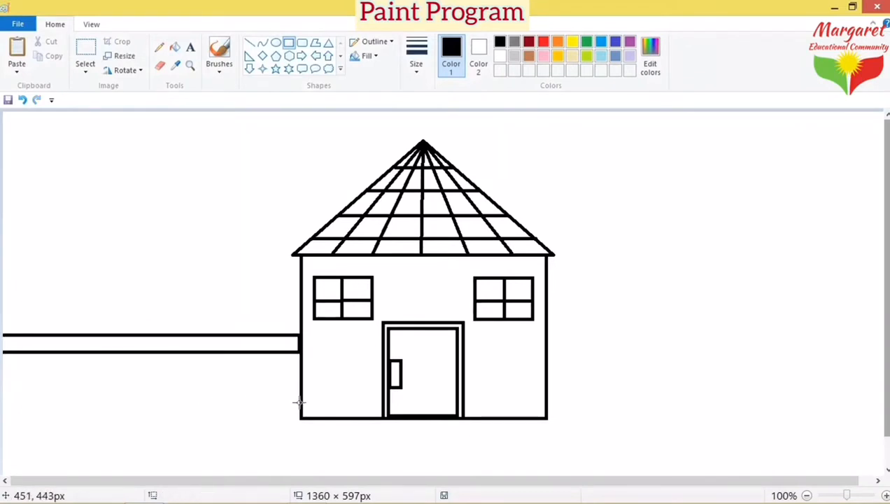
Step: Add a lower left rail plus upper and lower right rails reaching the canvas edges
{"action": "left_click_drag", "start_coordinate": [300, 402], "coordinate": [2, 391]}
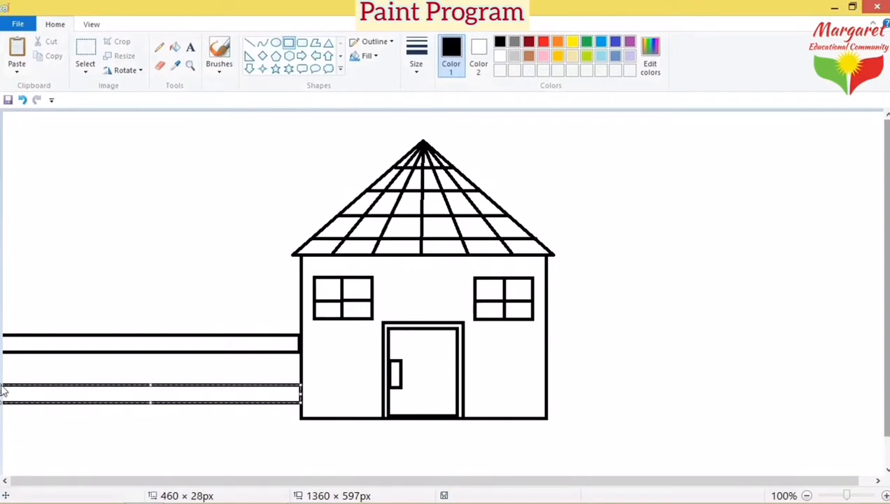
{"action": "left_click", "coordinate": [153, 448]}
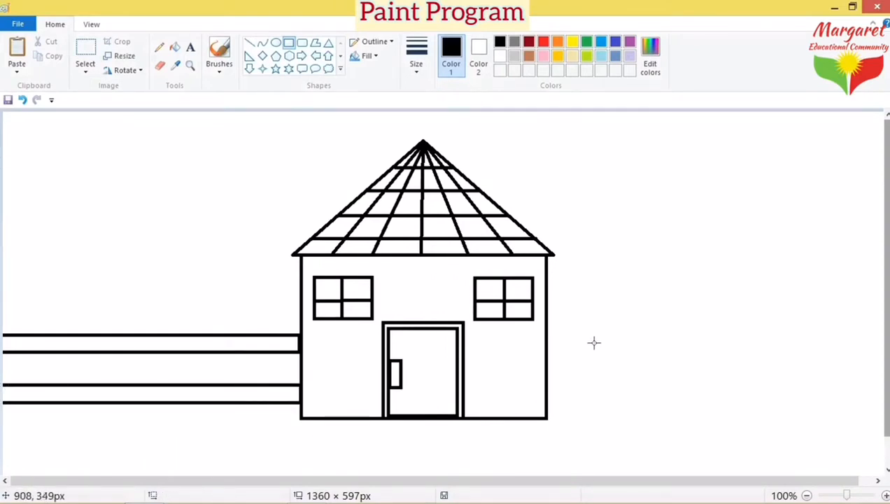
{"action": "left_click_drag", "start_coordinate": [546, 338], "coordinate": [889, 357]}
{"action": "key", "text": "Down"}
{"action": "key", "text": "Down"}
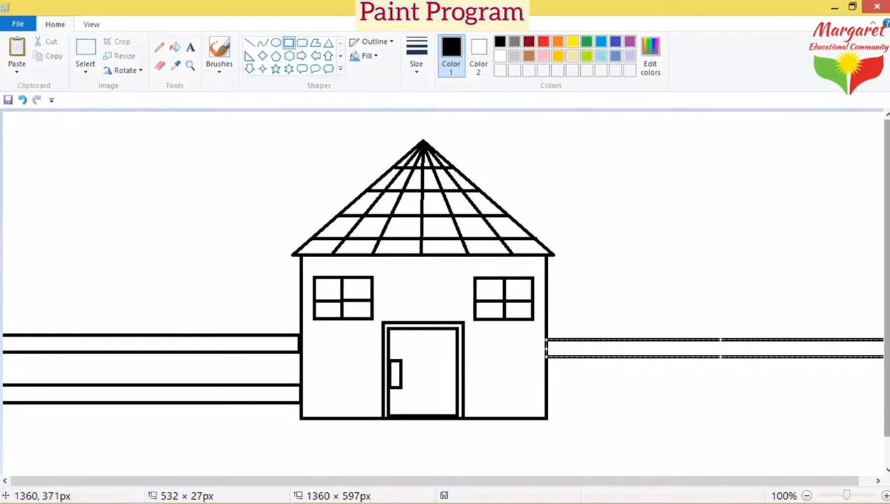
{"action": "key", "text": "Up"}
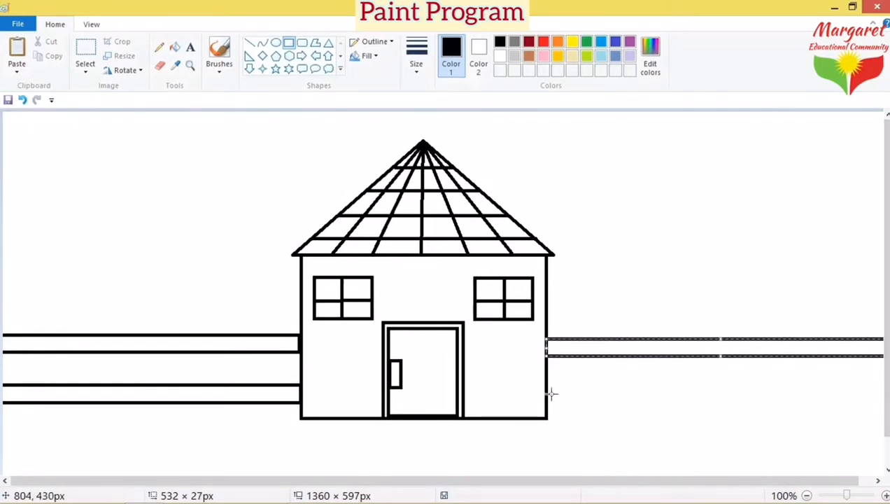
{"action": "left_click_drag", "start_coordinate": [548, 399], "coordinate": [854, 405]}
{"action": "left_click_drag", "start_coordinate": [700, 401], "coordinate": [696, 390]}
{"action": "left_click_drag", "start_coordinate": [854, 397], "coordinate": [886, 410]}
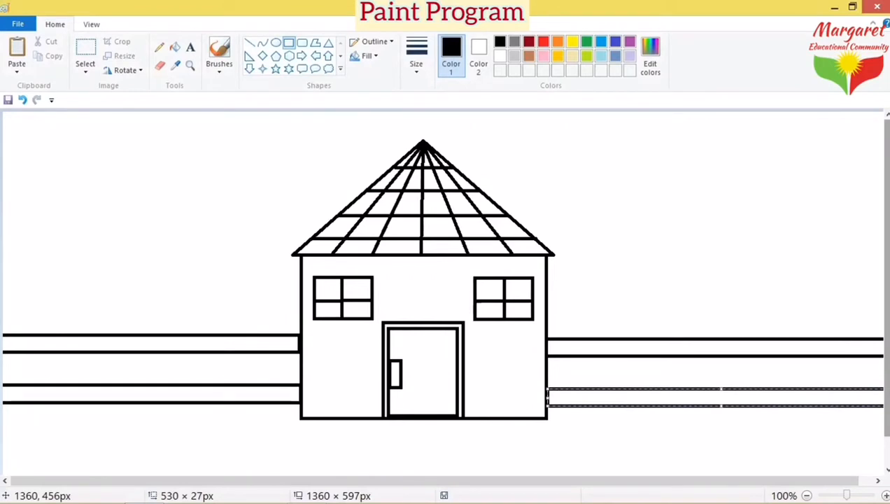
{"action": "left_click", "coordinate": [765, 441]}
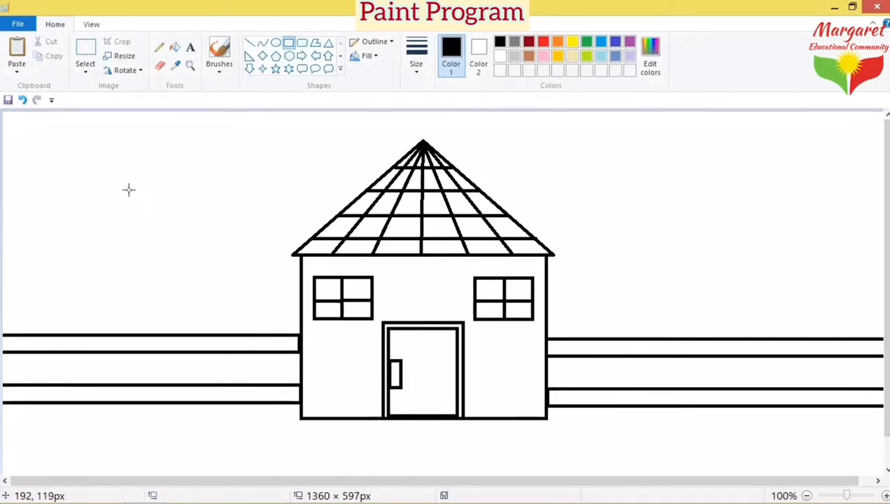
Step: Draw a tall narrow rectangle above the left rails as a fence post
{"action": "left_click", "coordinate": [291, 44]}
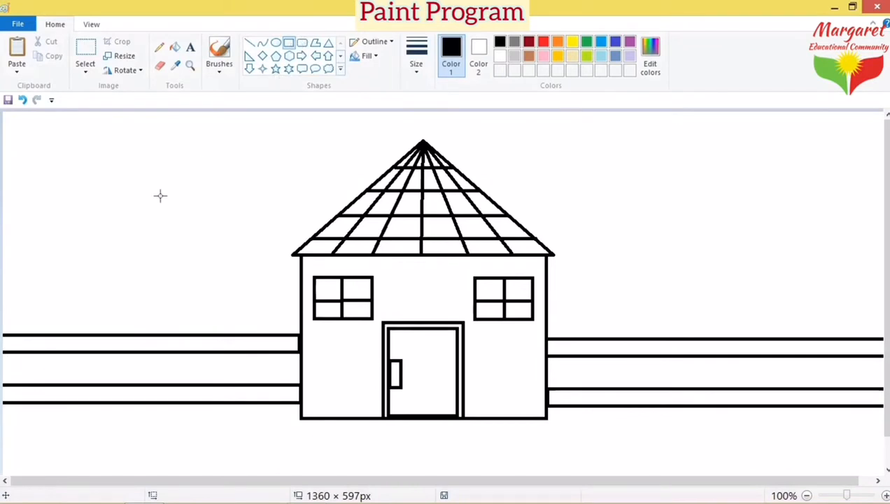
{"action": "left_click_drag", "start_coordinate": [74, 180], "coordinate": [93, 284]}
{"action": "mouse_move", "coordinate": [80, 205]}
{"action": "left_mouse_down"}
{"action": "mouse_move", "coordinate": [30, 398]}
{"action": "mouse_move", "coordinate": [33, 350]}
{"action": "mouse_move", "coordinate": [175, 163]}
{"action": "mouse_move", "coordinate": [103, 207]}
{"action": "left_mouse_up"}
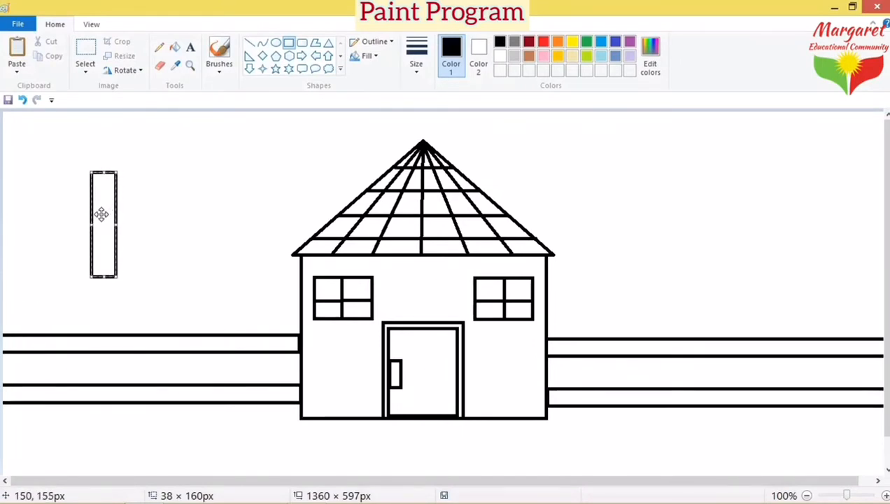
{"action": "left_click_drag", "start_coordinate": [101, 214], "coordinate": [91, 223]}
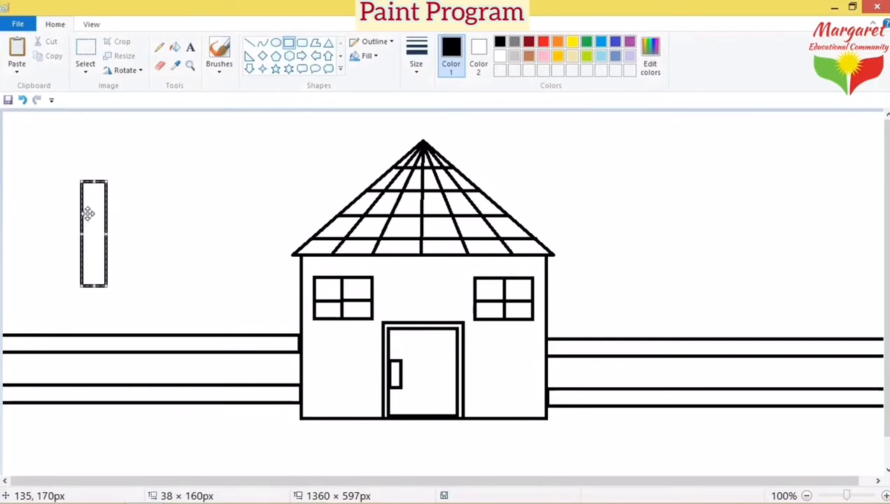
Step: Turn on Transparent selection and switch to the Select tool
{"action": "left_click", "coordinate": [88, 71]}
{"action": "left_click", "coordinate": [226, 196]}
{"action": "left_click", "coordinate": [82, 77]}
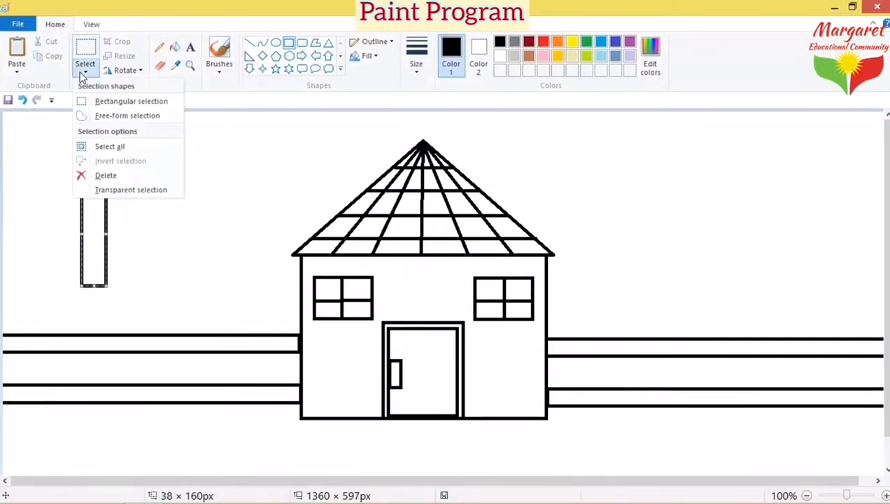
{"action": "left_click", "coordinate": [115, 198]}
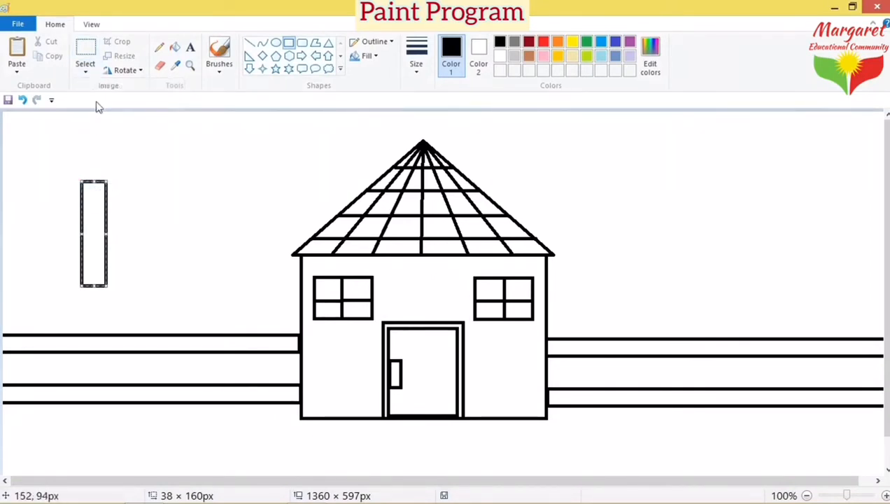
{"action": "left_click", "coordinate": [86, 70]}
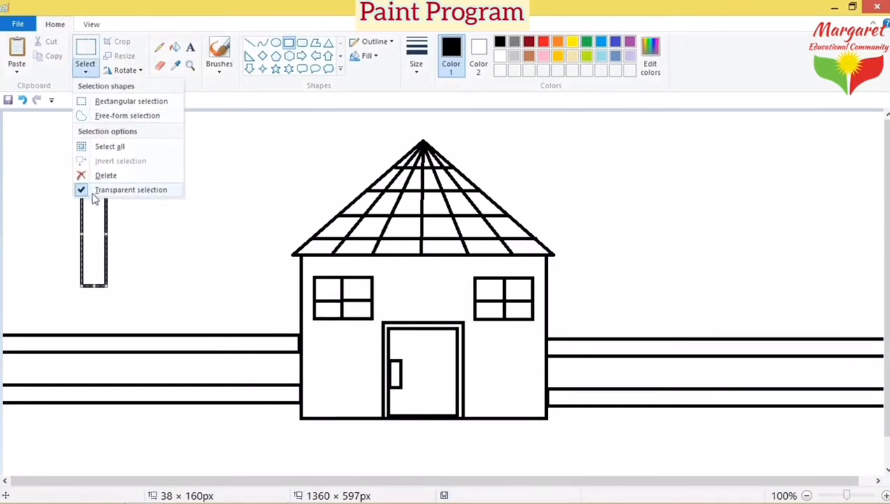
{"action": "left_click", "coordinate": [145, 217]}
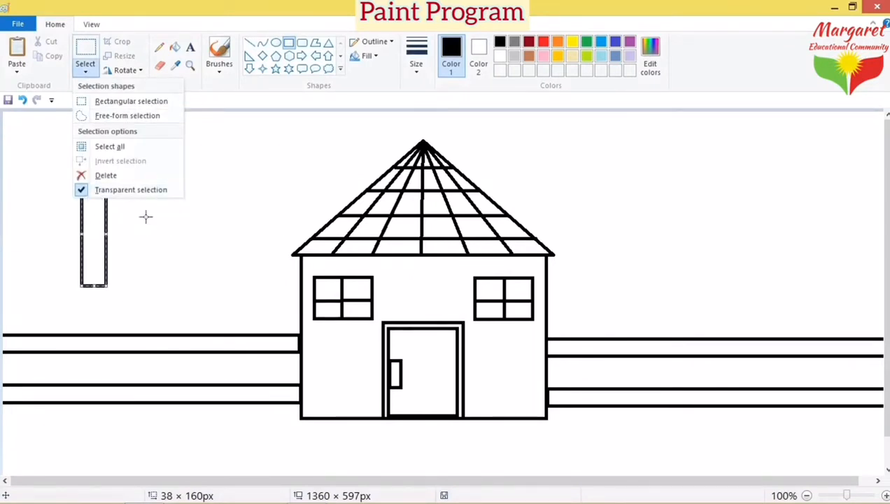
{"action": "left_click", "coordinate": [86, 49]}
Step: Copy the fence post and paste three copies along the left rails
{"action": "left_click_drag", "start_coordinate": [71, 170], "coordinate": [121, 300]}
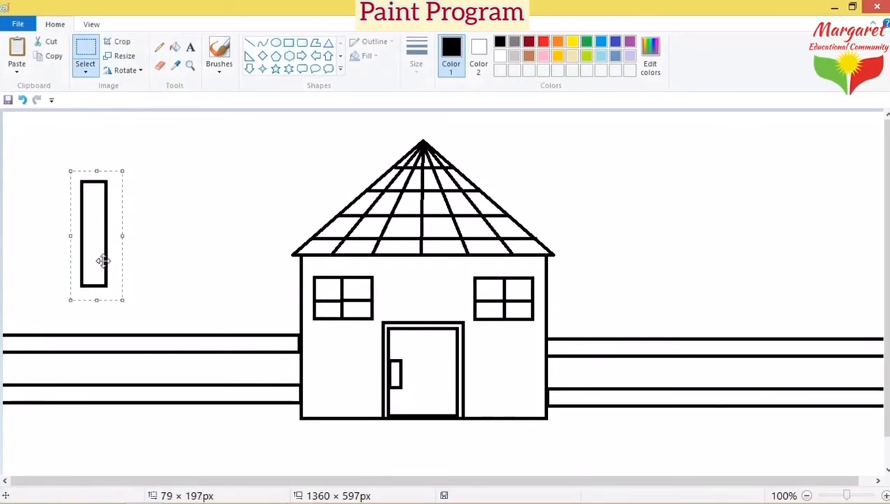
{"action": "left_click_drag", "start_coordinate": [99, 215], "coordinate": [38, 343]}
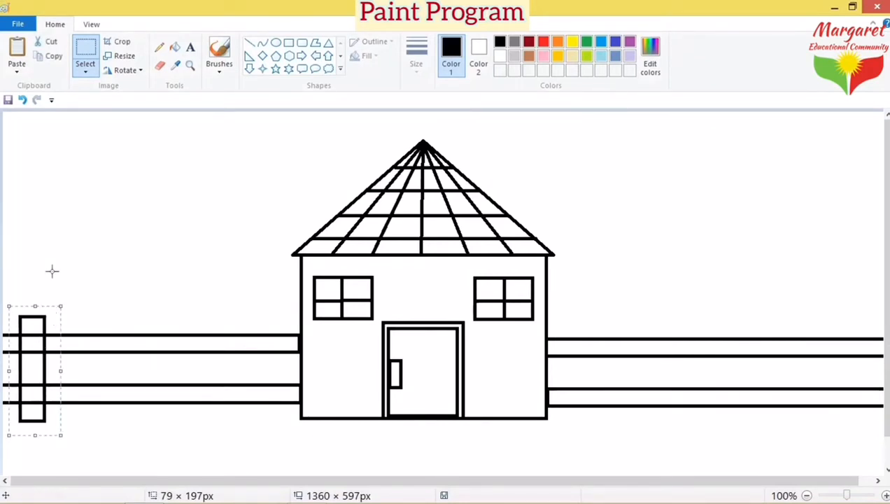
{"action": "left_click", "coordinate": [60, 58]}
{"action": "left_click", "coordinate": [17, 50]}
{"action": "left_click_drag", "start_coordinate": [30, 167], "coordinate": [107, 362]}
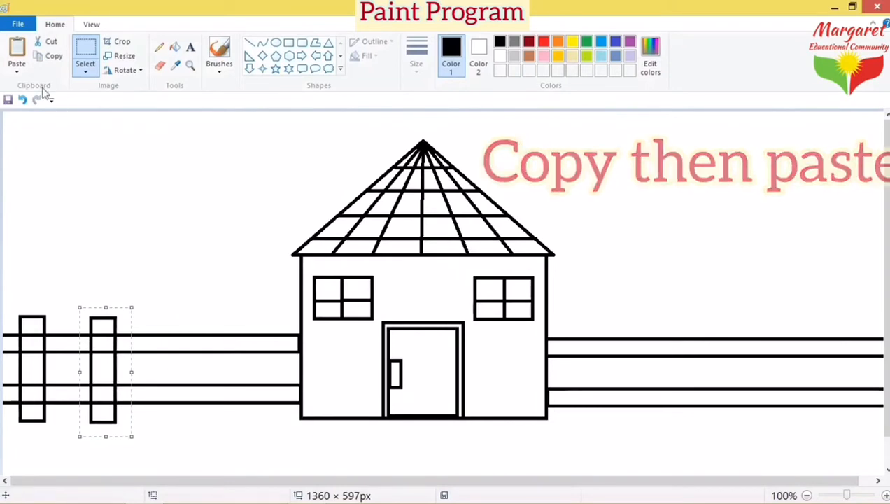
{"action": "left_click", "coordinate": [20, 53]}
{"action": "left_click_drag", "start_coordinate": [26, 173], "coordinate": [174, 365]}
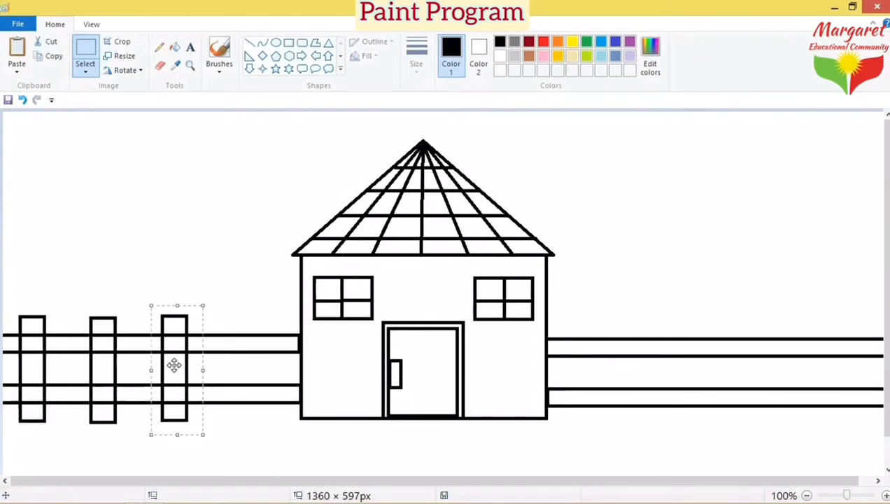
{"action": "left_click_drag", "start_coordinate": [178, 320], "coordinate": [178, 322]}
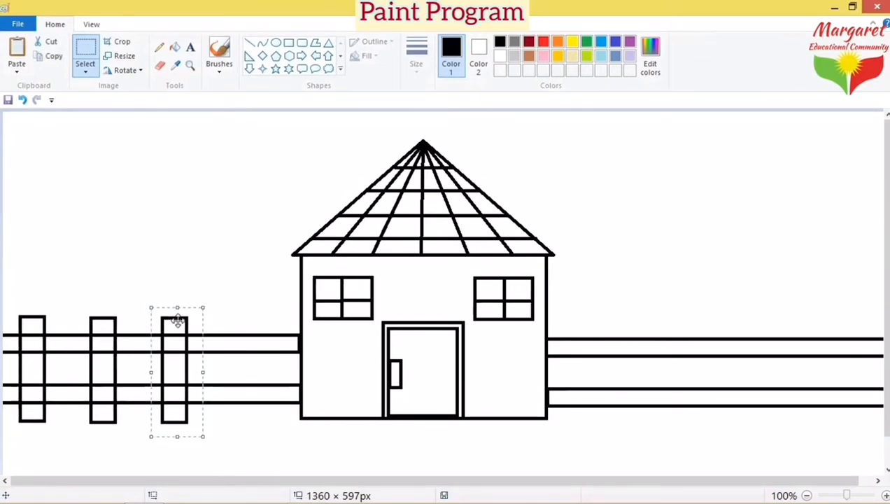
{"action": "left_click", "coordinate": [18, 52]}
{"action": "left_click_drag", "start_coordinate": [20, 141], "coordinate": [240, 345]}
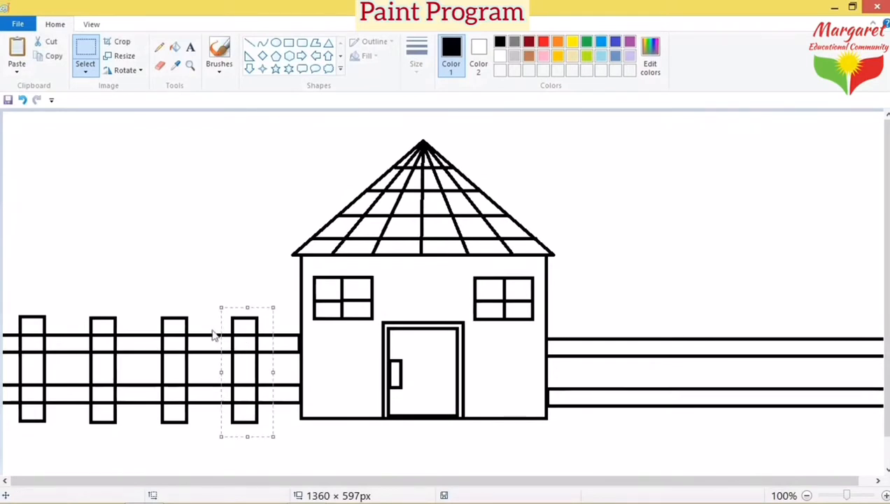
Step: Paste four more post copies evenly along the rails right of the house
{"action": "left_click", "coordinate": [15, 51]}
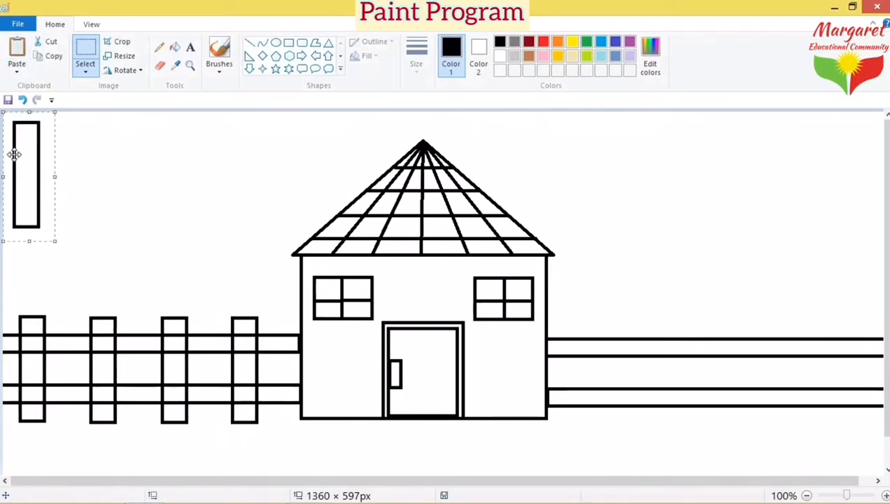
{"action": "left_click_drag", "start_coordinate": [31, 169], "coordinate": [597, 368]}
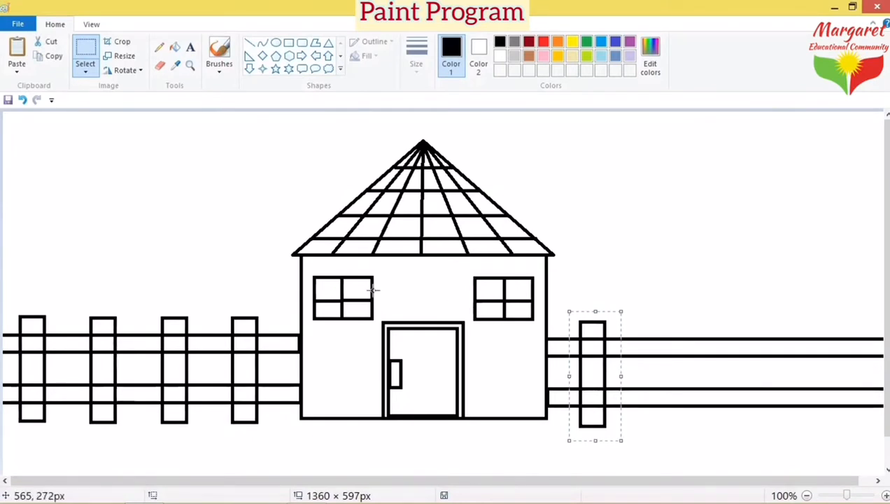
{"action": "left_click", "coordinate": [14, 51]}
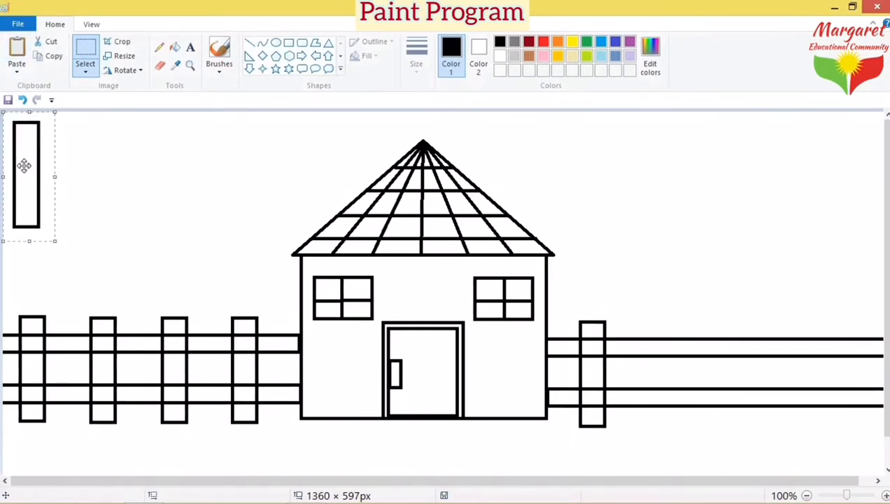
{"action": "left_click_drag", "start_coordinate": [22, 159], "coordinate": [662, 360]}
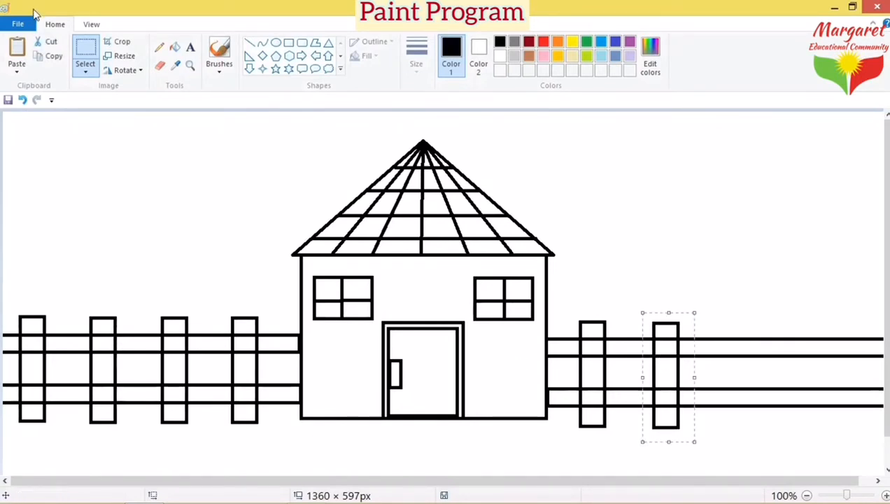
{"action": "left_click", "coordinate": [17, 49]}
{"action": "left_click_drag", "start_coordinate": [11, 182], "coordinate": [725, 381]}
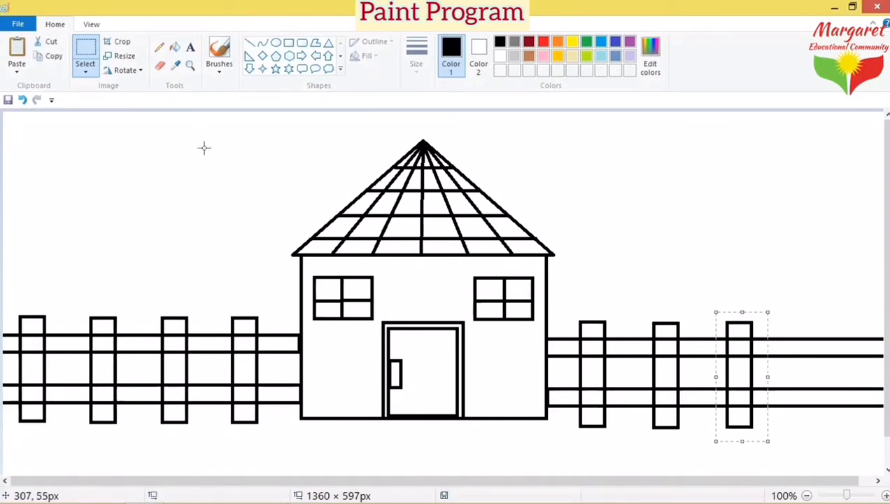
{"action": "left_click", "coordinate": [15, 57]}
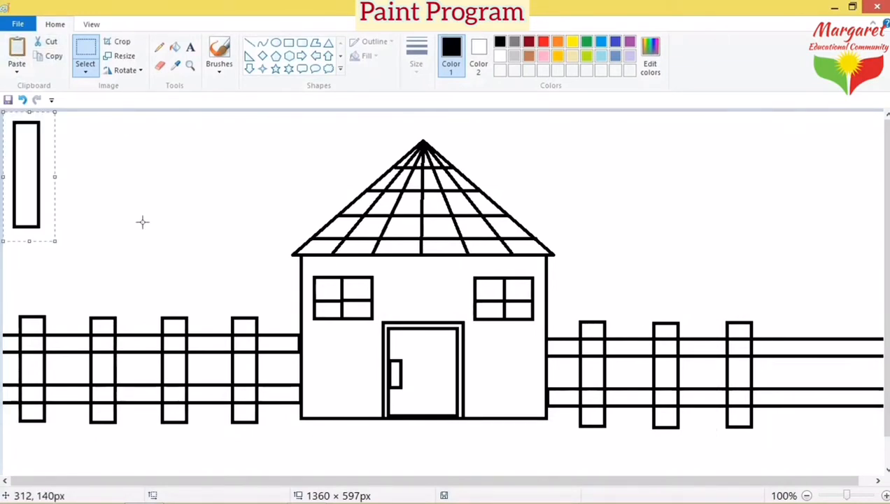
{"action": "left_click_drag", "start_coordinate": [25, 161], "coordinate": [814, 361]}
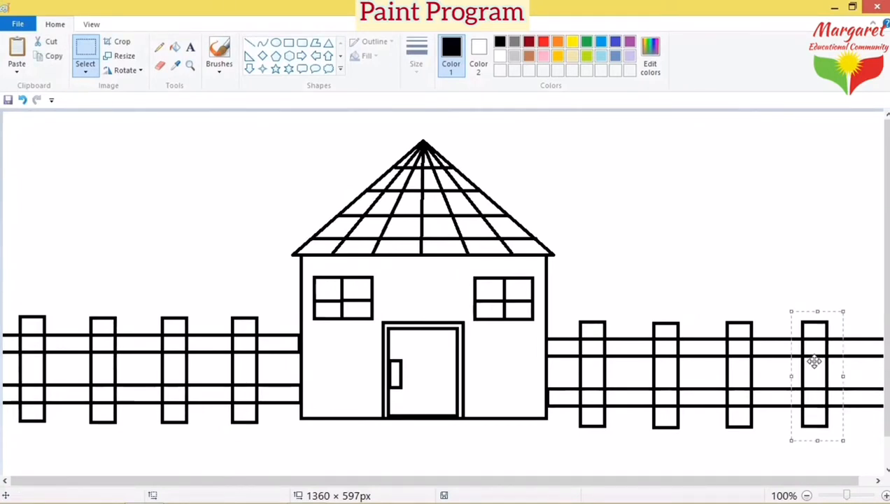
{"action": "left_click", "coordinate": [767, 288]}
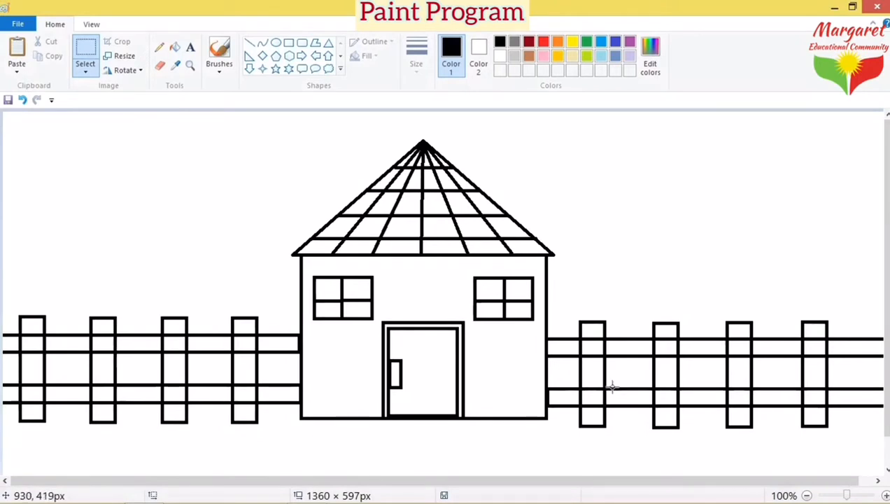
{"action": "left_click", "coordinate": [175, 47]}
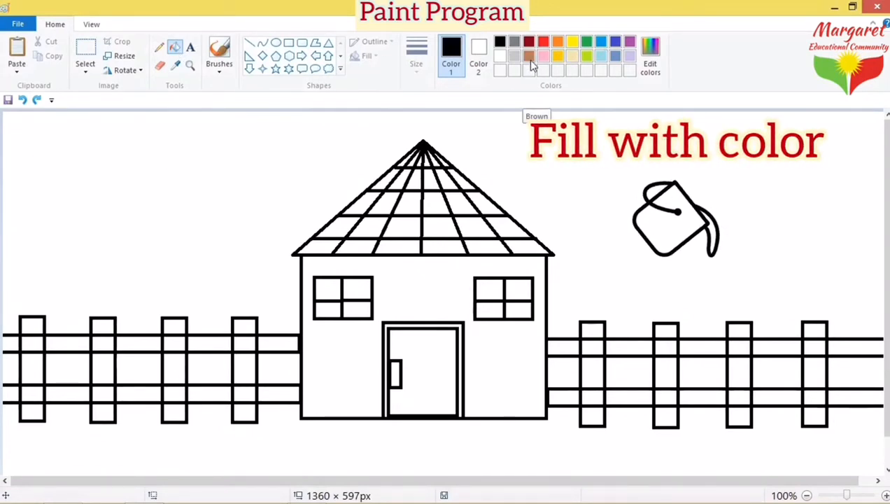
Step: Pick red and fill the left roof tiles, undoing one accidental fill
{"action": "left_click", "coordinate": [545, 42]}
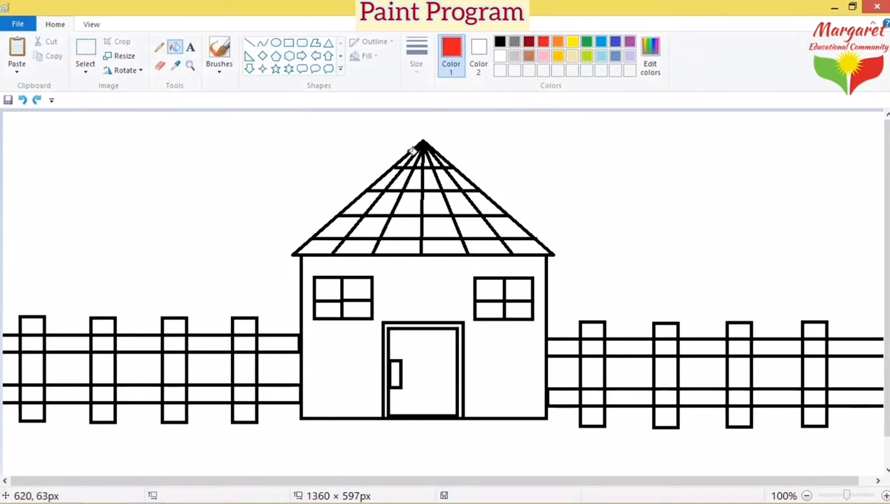
{"action": "left_click", "coordinate": [399, 166]}
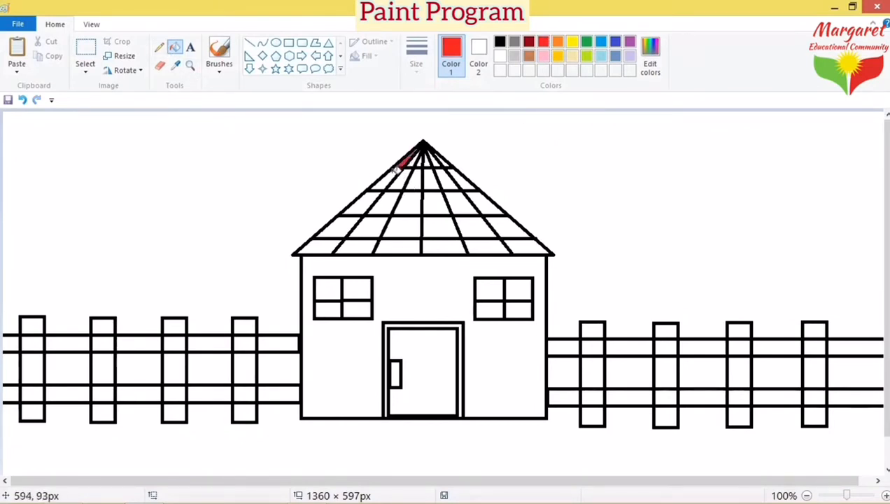
{"action": "left_click", "coordinate": [356, 210]}
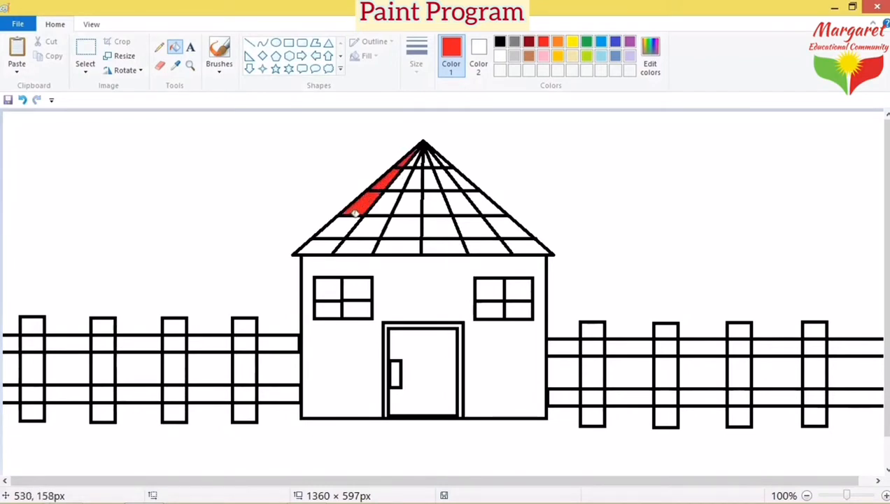
{"action": "left_click", "coordinate": [345, 225]}
{"action": "left_click", "coordinate": [325, 245]}
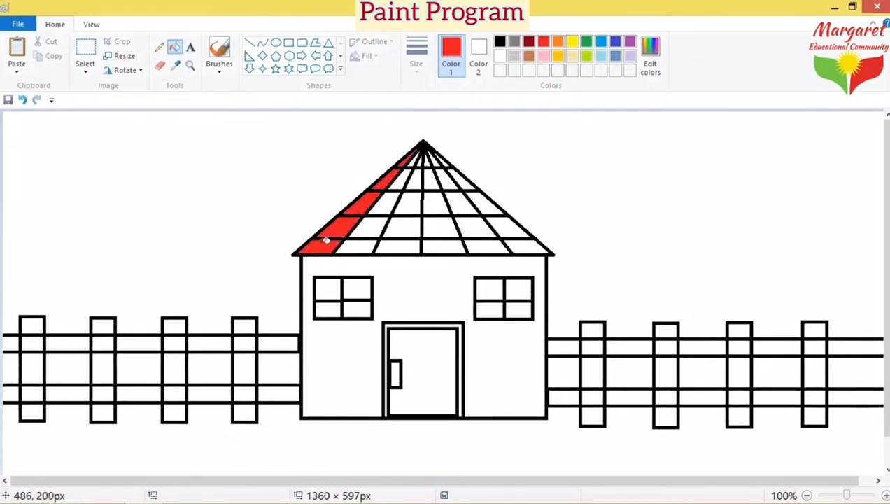
{"action": "left_click", "coordinate": [371, 245]}
{"action": "left_click", "coordinate": [392, 199]}
{"action": "left_click", "coordinate": [405, 177]}
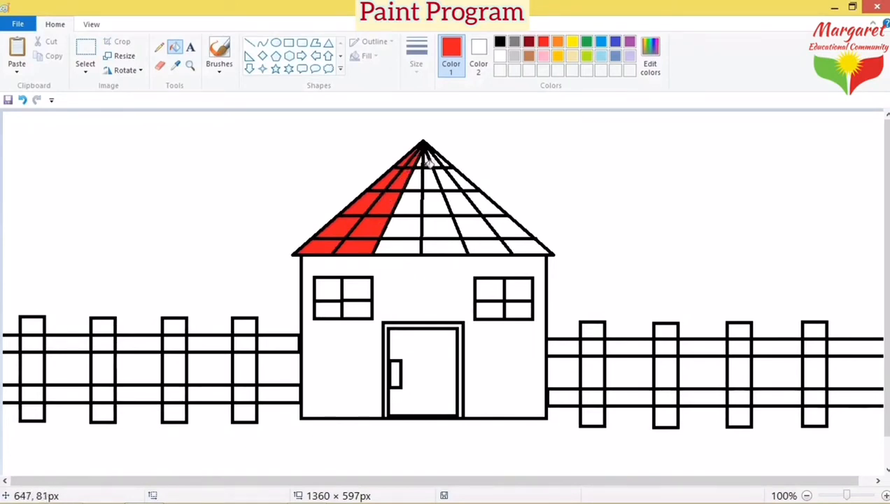
{"action": "left_click", "coordinate": [423, 166]}
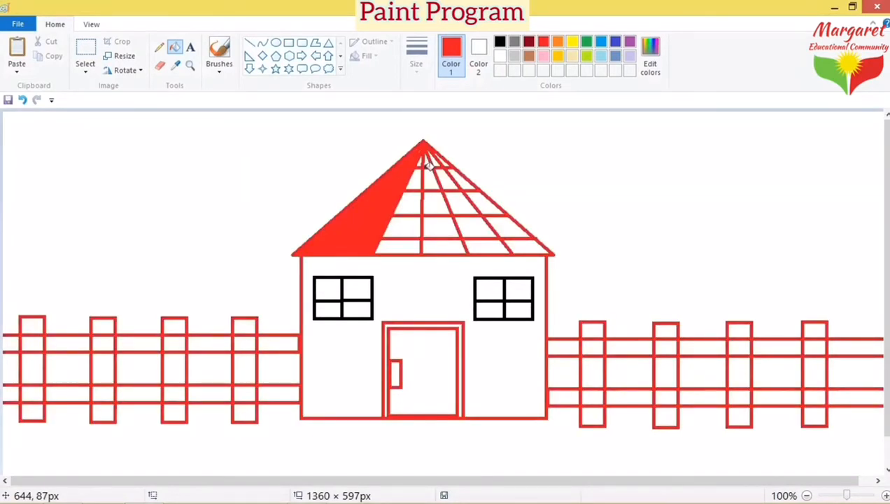
{"action": "left_click", "coordinate": [22, 105]}
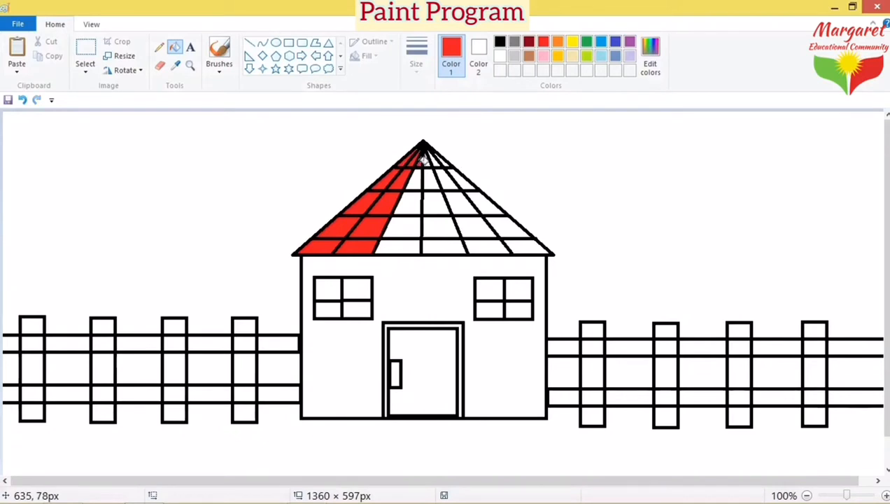
Step: Fill the roof tiles on either side of the centre line red
{"action": "left_click", "coordinate": [420, 180]}
{"action": "left_click", "coordinate": [413, 203]}
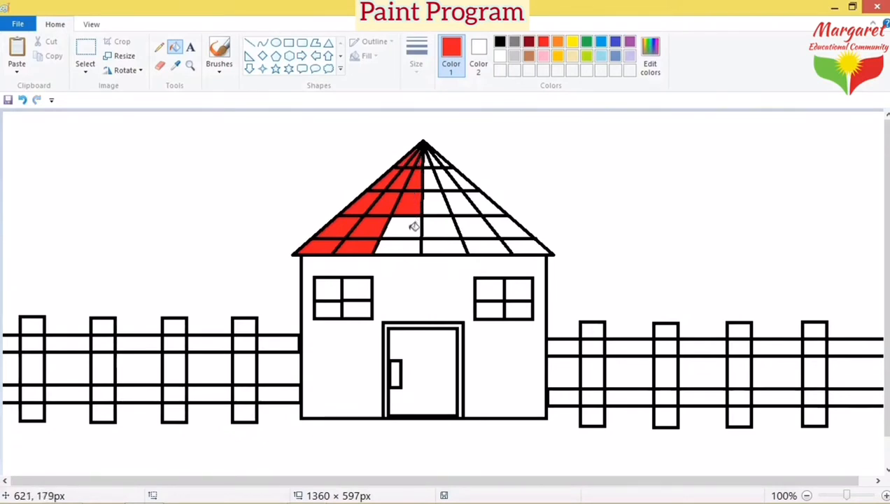
{"action": "left_click", "coordinate": [413, 226]}
{"action": "left_click", "coordinate": [413, 241]}
{"action": "left_click", "coordinate": [441, 238]}
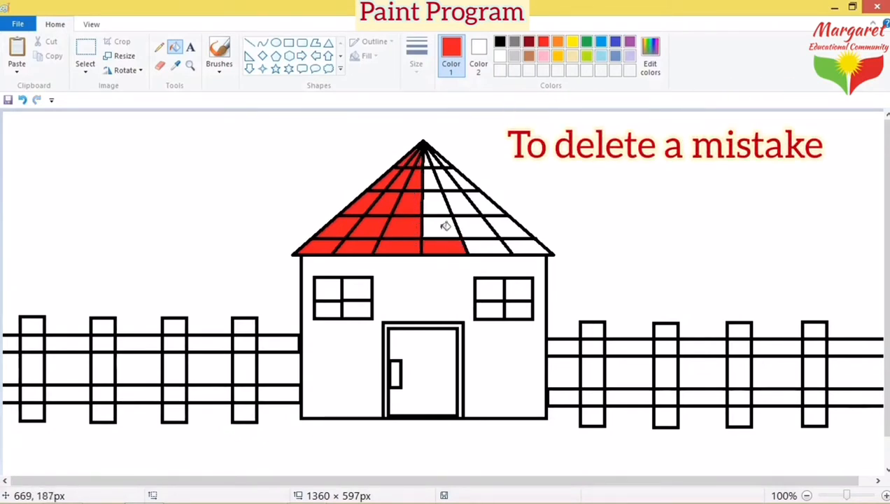
{"action": "left_click", "coordinate": [445, 222]}
{"action": "left_click", "coordinate": [444, 199]}
{"action": "left_click", "coordinate": [435, 176]}
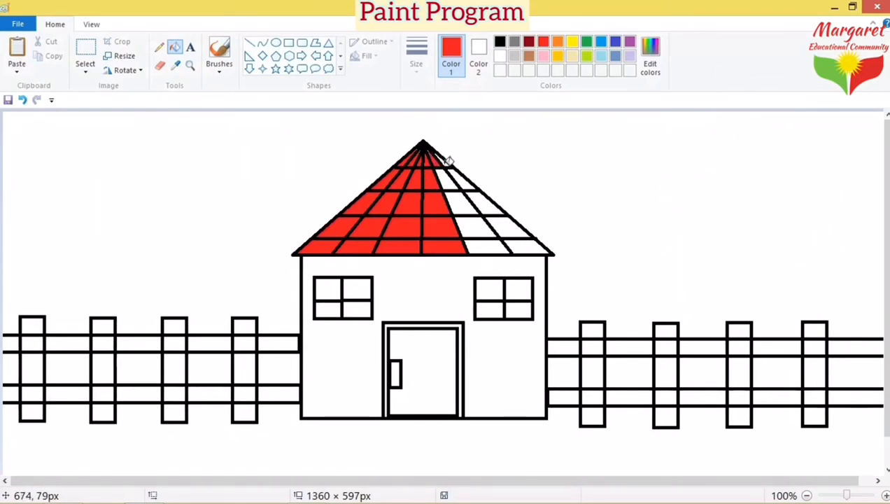
Step: Fill the remaining right-side roof tiles red
{"action": "left_click", "coordinate": [449, 179]}
{"action": "left_click", "coordinate": [461, 210]}
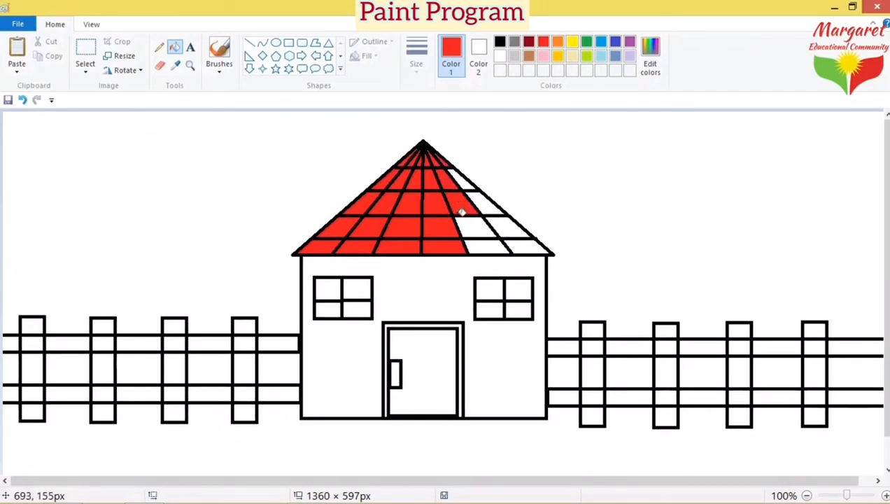
{"action": "left_click", "coordinate": [467, 225]}
{"action": "left_click", "coordinate": [481, 243]}
{"action": "left_click", "coordinate": [525, 246]}
{"action": "left_click", "coordinate": [508, 222]}
{"action": "left_click", "coordinate": [493, 208]}
{"action": "left_click", "coordinate": [483, 197]}
{"action": "left_click", "coordinate": [466, 180]}
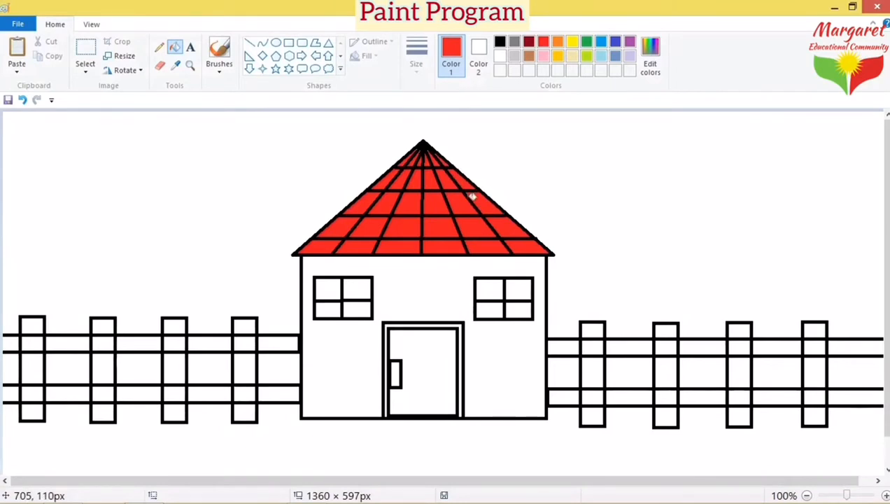
Step: Fill the top-left and bottom-right panes of both windows, and the door frame, red
{"action": "left_click", "coordinate": [327, 286]}
{"action": "left_click", "coordinate": [365, 309]}
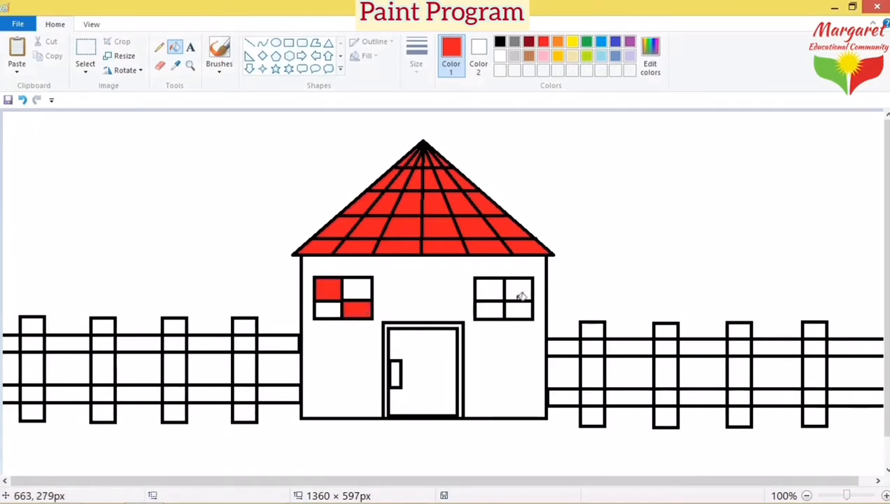
{"action": "left_click", "coordinate": [487, 288]}
{"action": "left_click", "coordinate": [524, 307]}
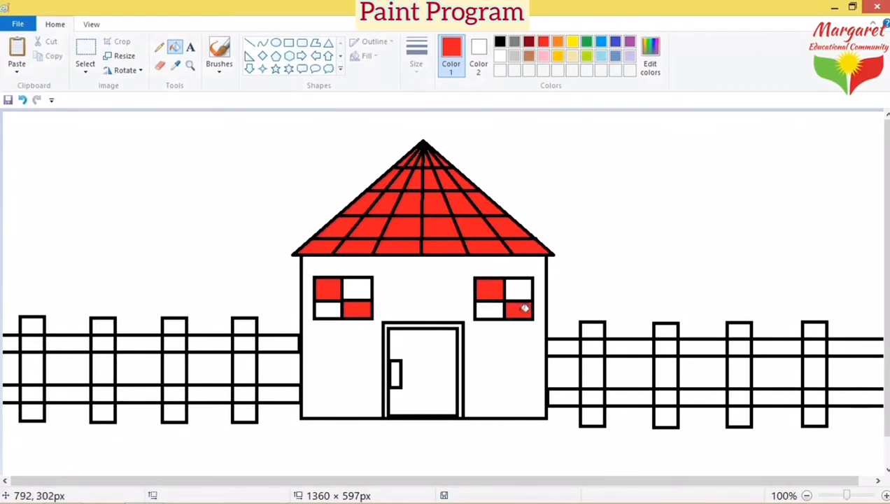
{"action": "left_click", "coordinate": [452, 323]}
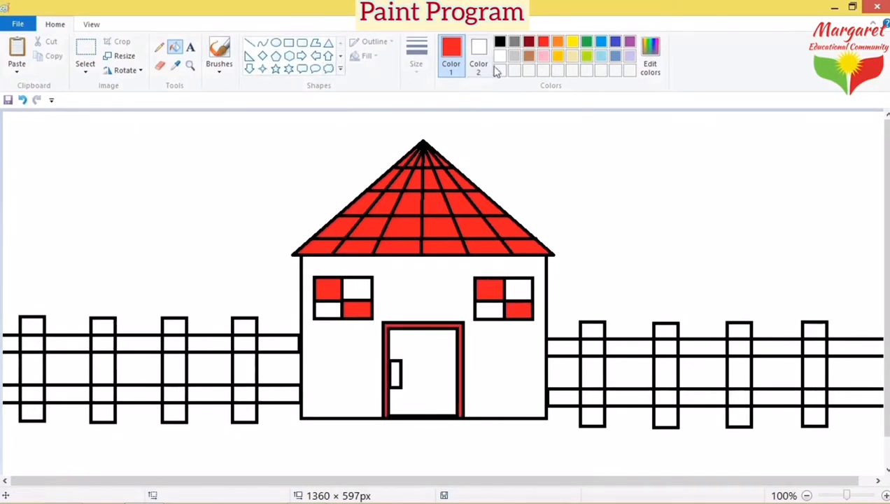
Step: Fill the four remaining white window panes and the door brown
{"action": "left_click", "coordinate": [528, 58]}
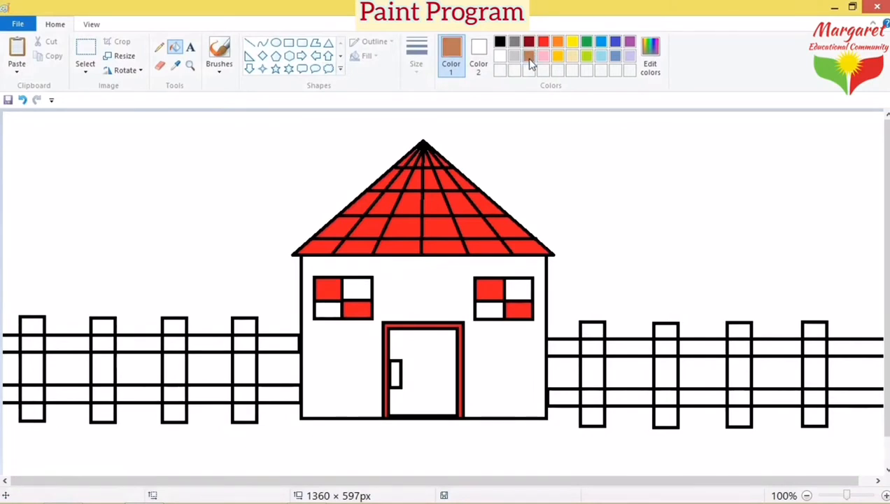
{"action": "left_click", "coordinate": [513, 290]}
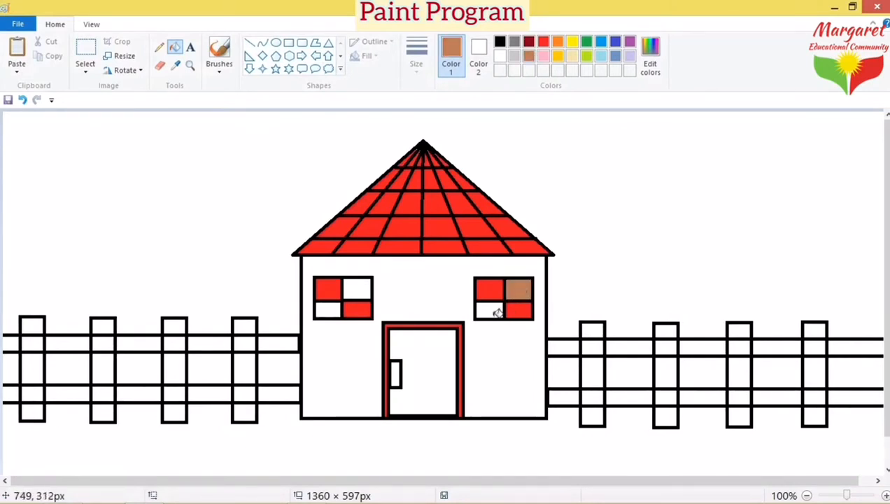
{"action": "left_click", "coordinate": [497, 313]}
{"action": "left_click", "coordinate": [360, 288]}
{"action": "left_click", "coordinate": [325, 308]}
{"action": "left_click", "coordinate": [427, 350]}
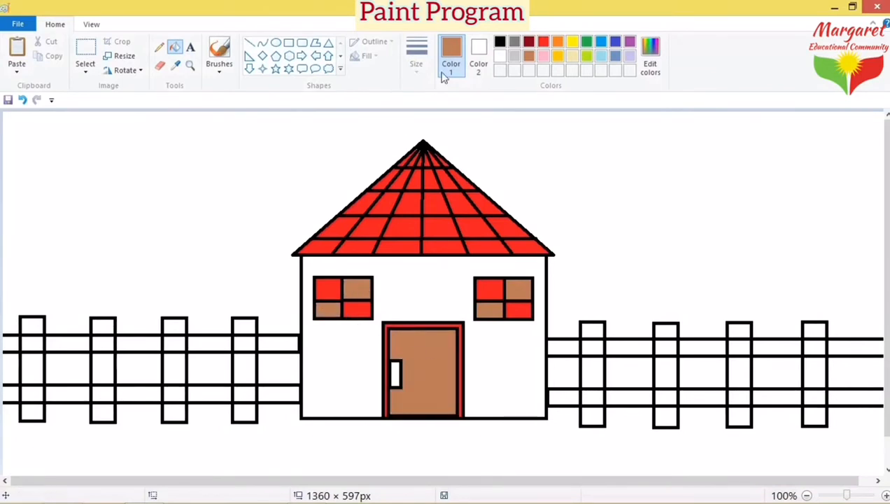
Step: Fill the door handle black, leaving brown as the active colour
{"action": "left_click", "coordinate": [500, 42]}
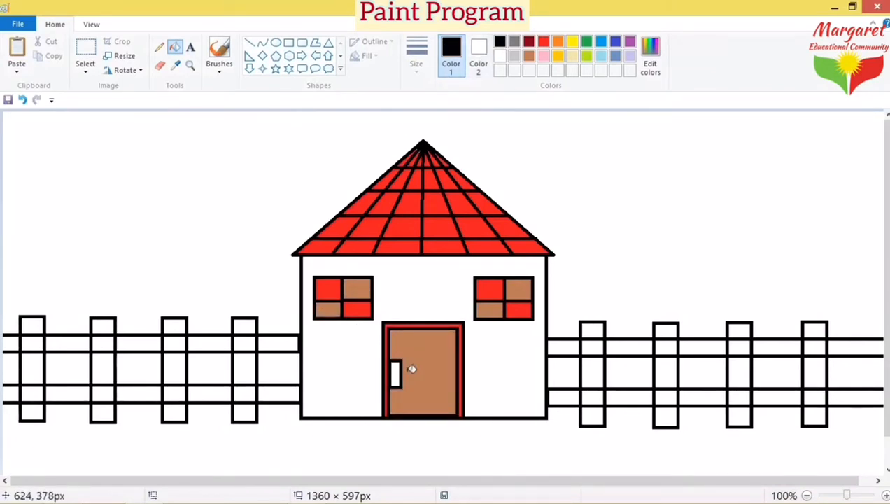
{"action": "left_click", "coordinate": [396, 369]}
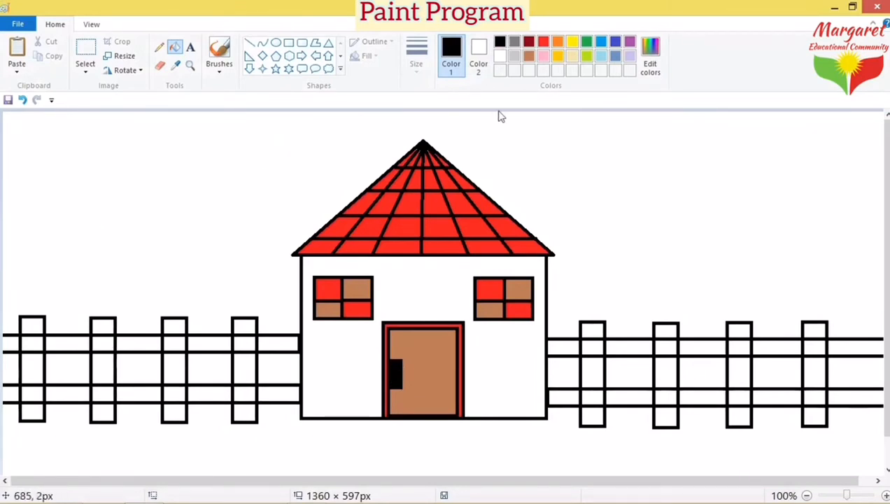
{"action": "left_click", "coordinate": [530, 56]}
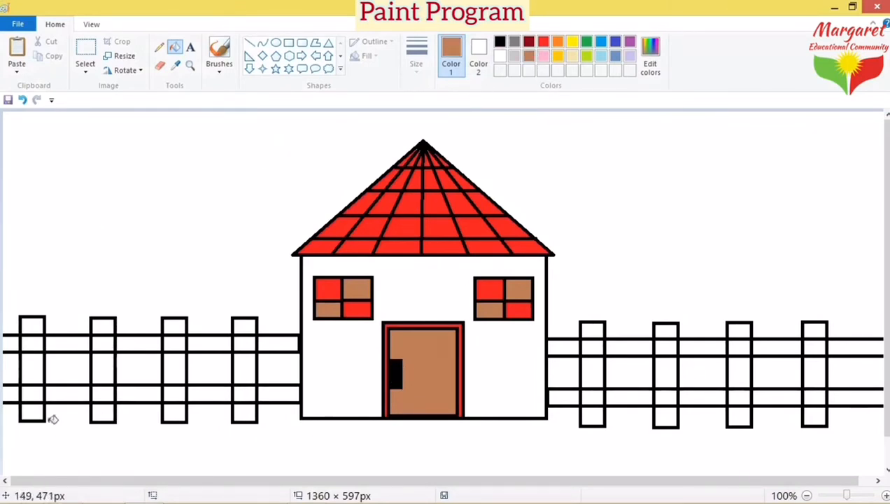
Step: Fill the left fence's upper rail sections and the tops of its four posts brown
{"action": "left_click", "coordinate": [14, 343]}
{"action": "left_click", "coordinate": [35, 342]}
{"action": "left_click", "coordinate": [69, 343]}
{"action": "left_click", "coordinate": [102, 343]}
{"action": "left_click", "coordinate": [140, 343]}
{"action": "left_click", "coordinate": [175, 343]}
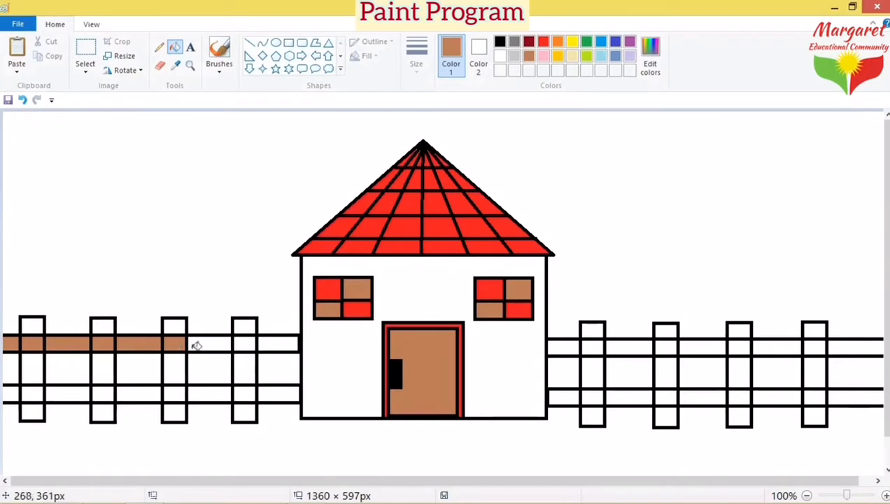
{"action": "left_click", "coordinate": [206, 345]}
{"action": "left_click", "coordinate": [244, 342]}
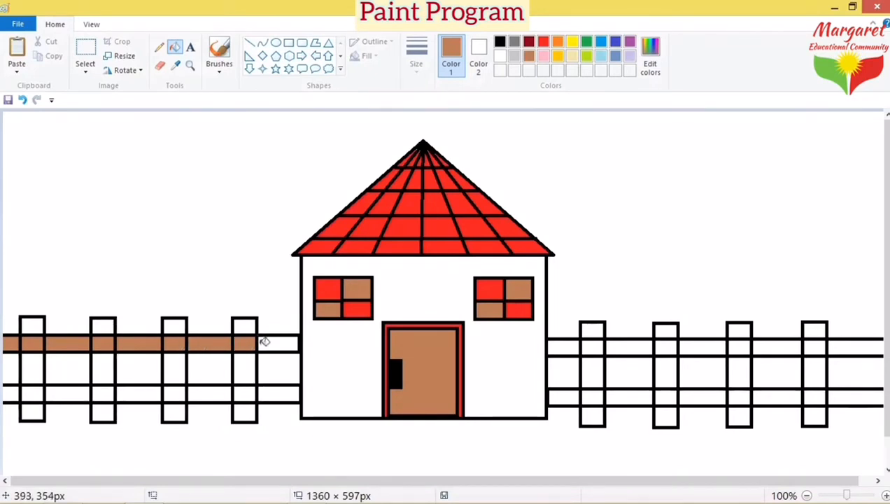
{"action": "left_click", "coordinate": [263, 340]}
{"action": "left_click", "coordinate": [244, 322]}
{"action": "left_click", "coordinate": [175, 323]}
{"action": "left_click", "coordinate": [107, 323]}
{"action": "left_click", "coordinate": [29, 322]}
Step: Fill the left fence's post middles, lower rail sections and post bottoms brown
{"action": "left_click", "coordinate": [36, 369]}
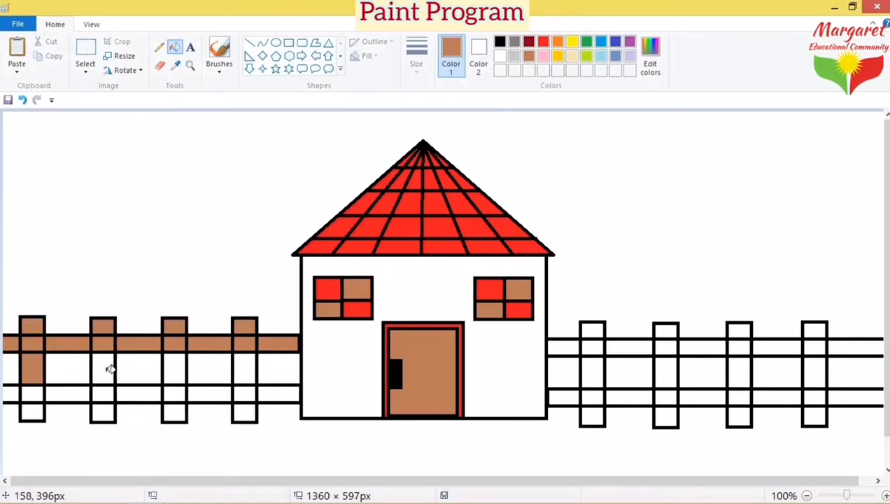
{"action": "left_click", "coordinate": [109, 367]}
{"action": "left_click", "coordinate": [182, 368]}
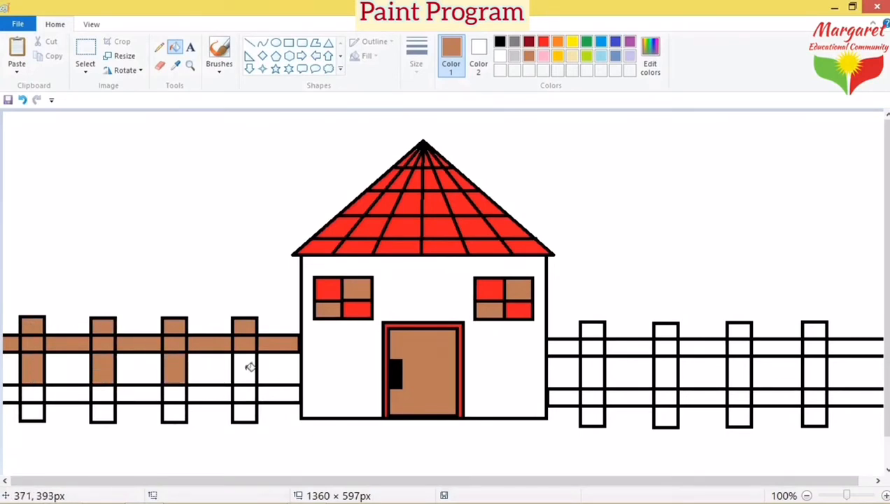
{"action": "left_click", "coordinate": [250, 366]}
{"action": "left_click", "coordinate": [280, 392]}
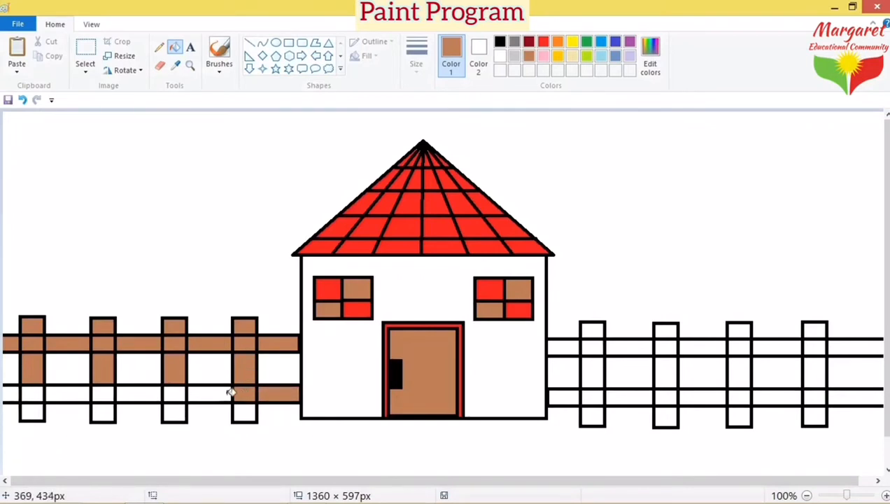
{"action": "left_click", "coordinate": [227, 395]}
{"action": "left_click", "coordinate": [180, 393]}
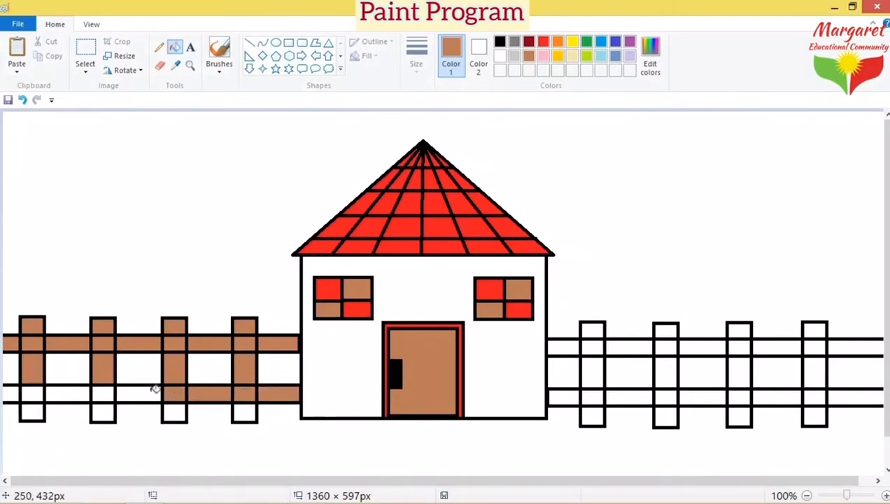
{"action": "left_click", "coordinate": [150, 390]}
{"action": "left_click", "coordinate": [105, 391]}
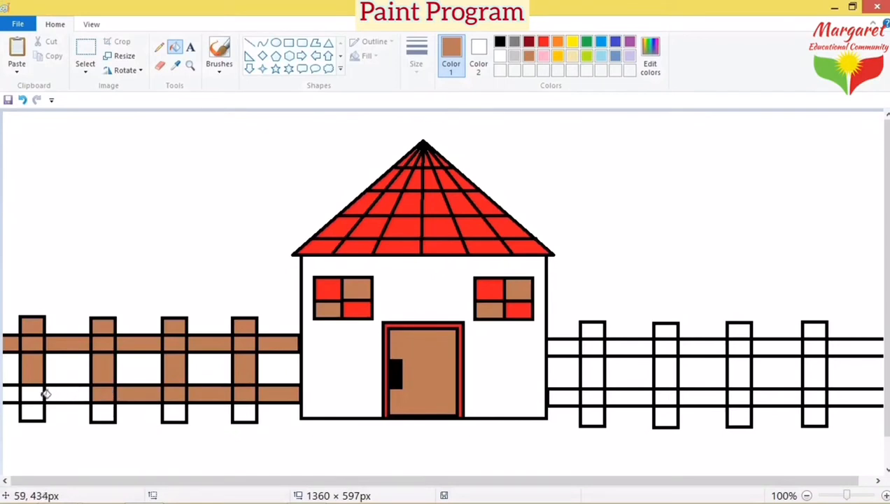
{"action": "left_click", "coordinate": [35, 392]}
{"action": "left_click", "coordinate": [6, 390]}
{"action": "left_click", "coordinate": [33, 413]}
{"action": "left_click", "coordinate": [107, 407]}
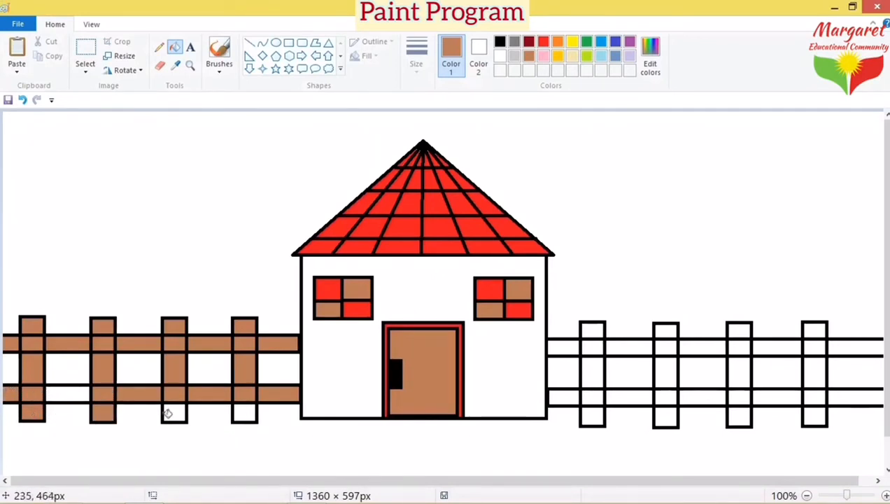
{"action": "left_click", "coordinate": [179, 412]}
{"action": "left_click", "coordinate": [247, 413]}
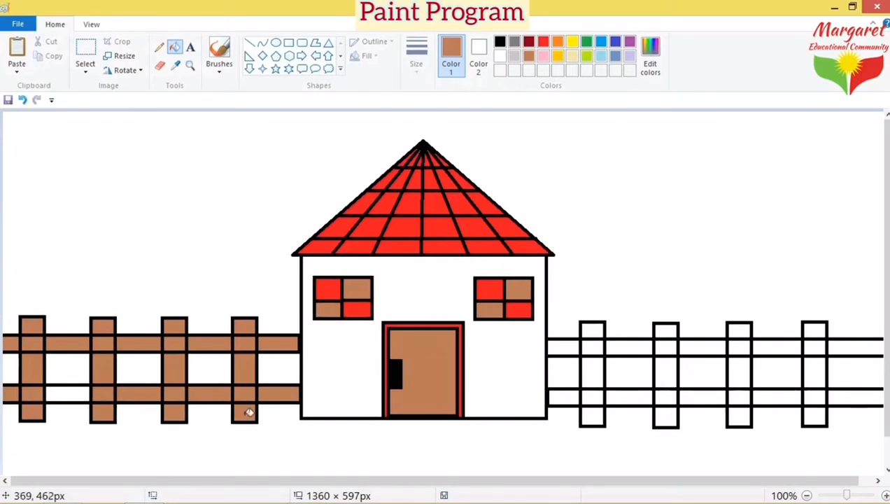
Step: Fill every upper rail section of the right fence brown
{"action": "left_click", "coordinate": [568, 342]}
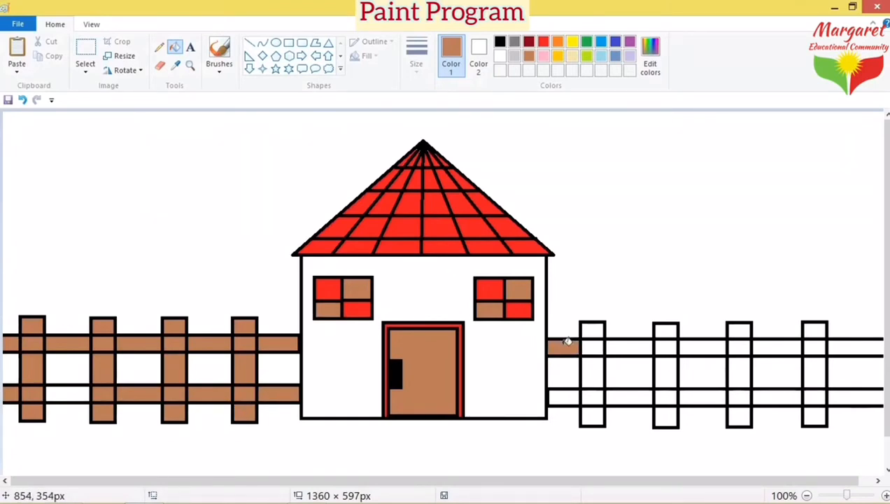
{"action": "left_click", "coordinate": [595, 345]}
{"action": "left_click", "coordinate": [620, 344]}
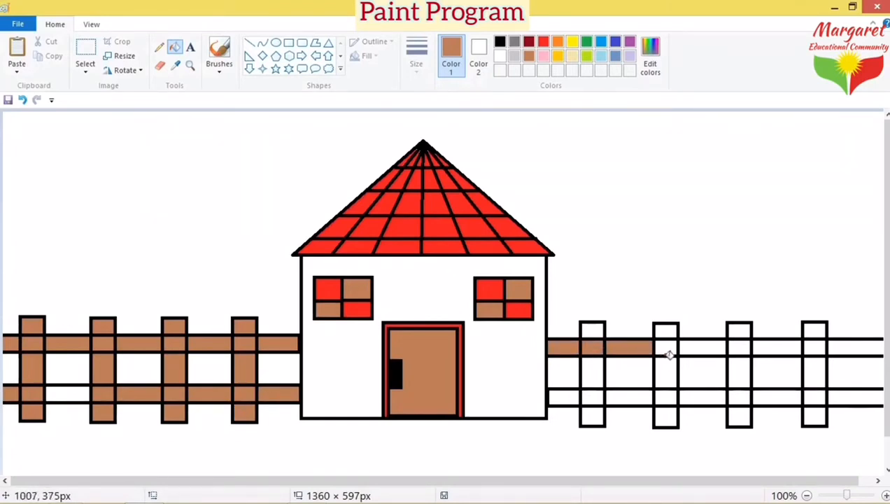
{"action": "left_click", "coordinate": [670, 345]}
{"action": "left_click", "coordinate": [711, 345]}
{"action": "left_click", "coordinate": [746, 345]}
{"action": "left_click", "coordinate": [776, 345]}
{"action": "left_click", "coordinate": [811, 345]}
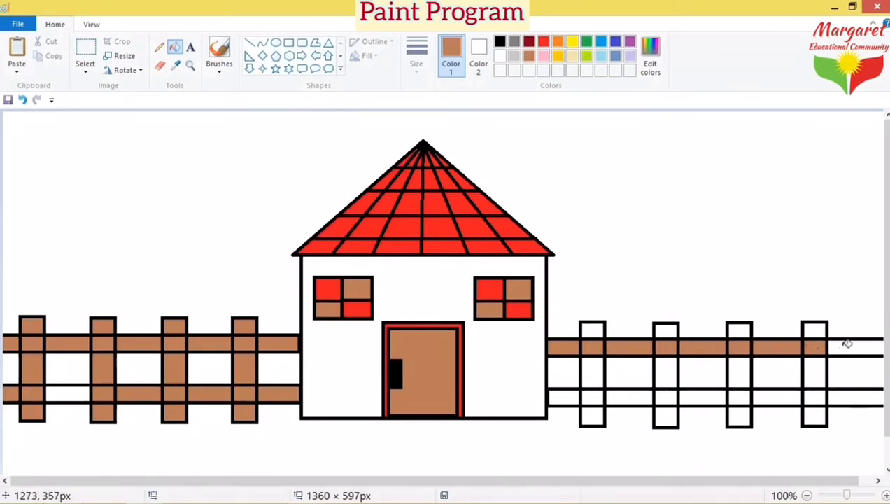
{"action": "left_click", "coordinate": [851, 347]}
Step: Fill every lower rail section of the right fence brown
{"action": "left_click", "coordinate": [860, 398]}
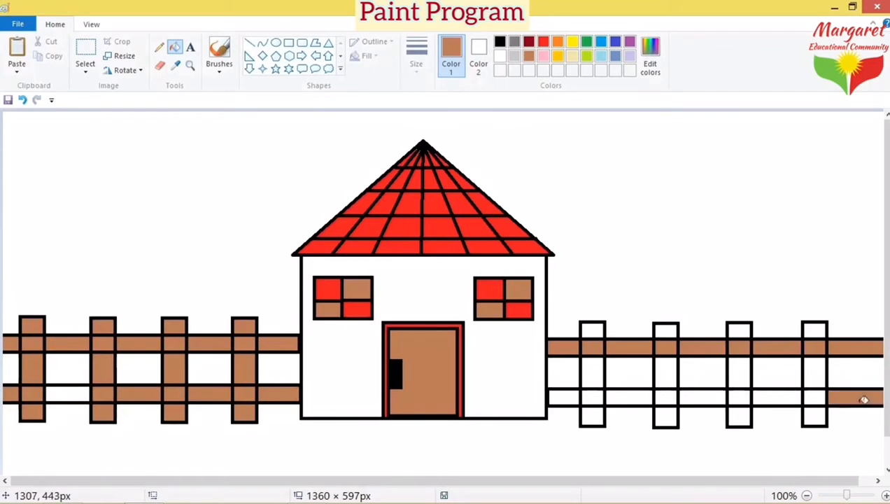
{"action": "left_click", "coordinate": [817, 397]}
{"action": "left_click", "coordinate": [778, 396]}
{"action": "left_click", "coordinate": [742, 396]}
{"action": "left_click", "coordinate": [699, 398]}
{"action": "left_click", "coordinate": [671, 392]}
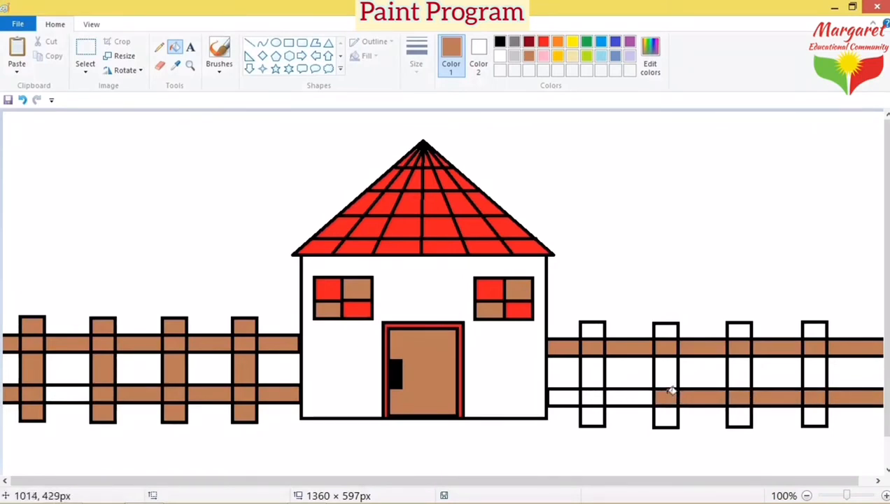
{"action": "left_click", "coordinate": [625, 397]}
{"action": "left_click", "coordinate": [602, 396]}
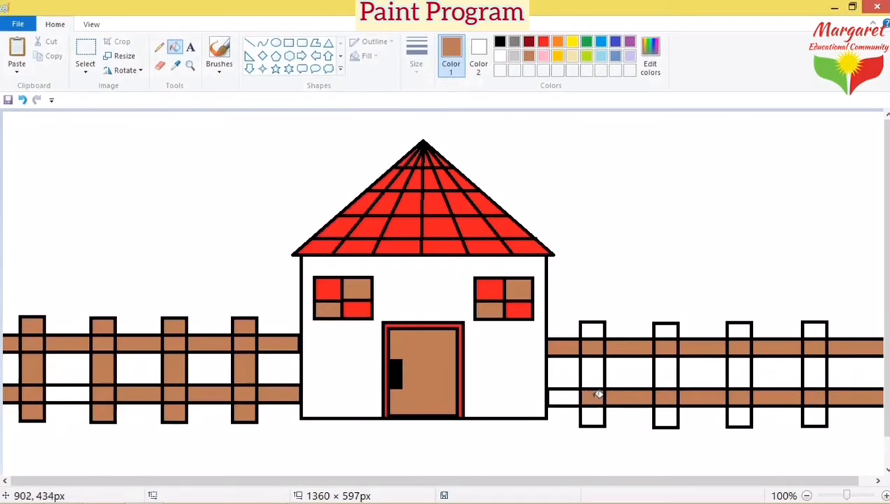
{"action": "left_click", "coordinate": [567, 398]}
Step: Fill the bottoms, middles and tops of the right fence's four posts brown
{"action": "left_click", "coordinate": [600, 416]}
{"action": "left_click", "coordinate": [667, 416]}
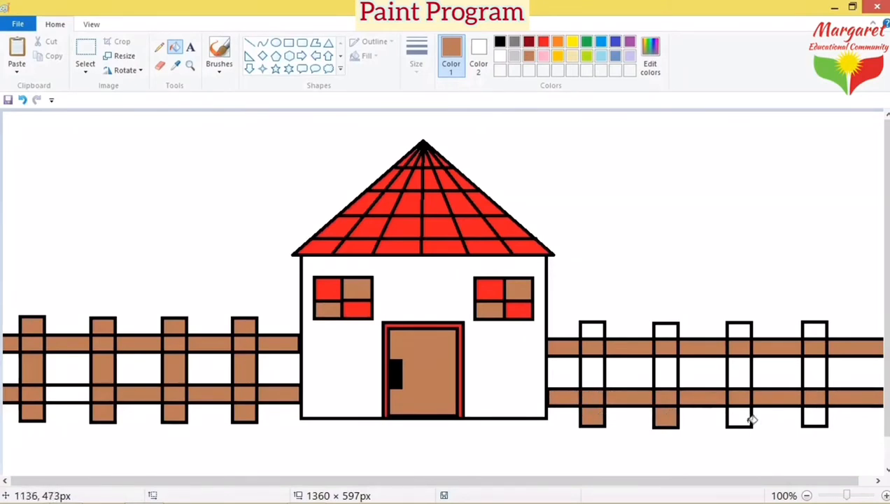
{"action": "left_click", "coordinate": [751, 418]}
{"action": "left_click", "coordinate": [820, 415]}
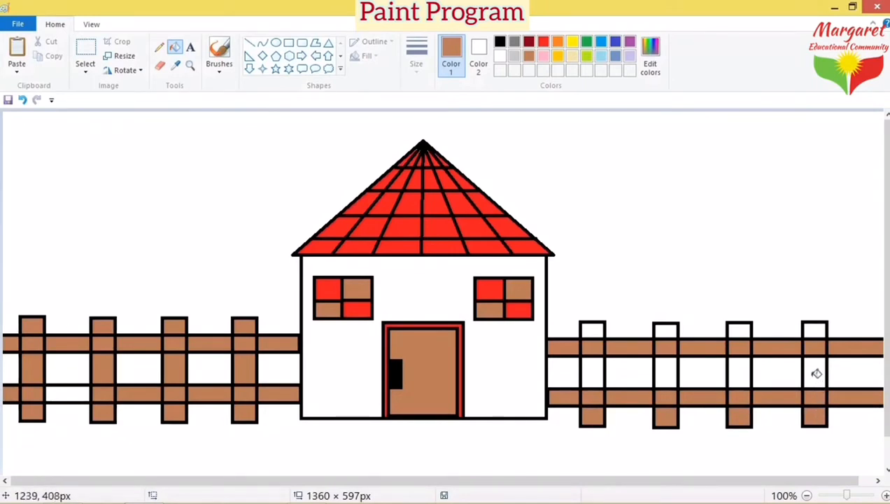
{"action": "left_click", "coordinate": [816, 373]}
{"action": "left_click", "coordinate": [740, 377]}
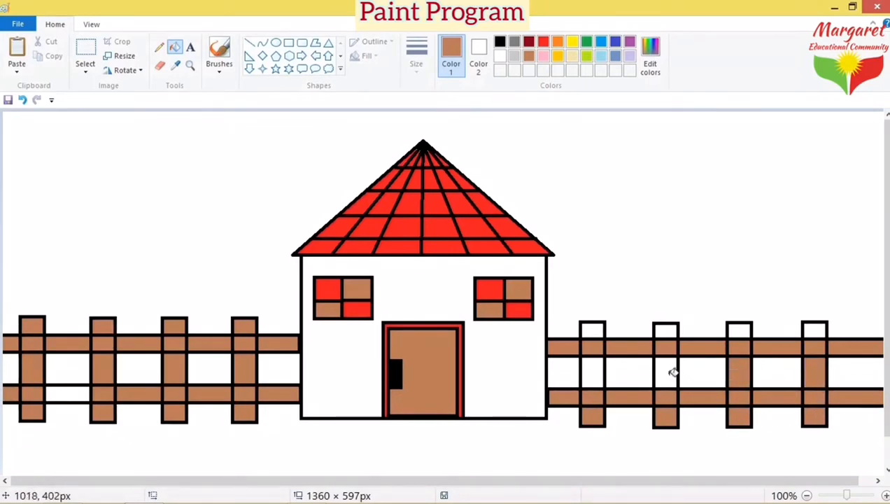
{"action": "left_click", "coordinate": [670, 372]}
{"action": "left_click", "coordinate": [587, 369]}
{"action": "left_click", "coordinate": [596, 326]}
{"action": "left_click", "coordinate": [672, 330]}
{"action": "left_click", "coordinate": [736, 332]}
{"action": "left_click", "coordinate": [817, 328]}
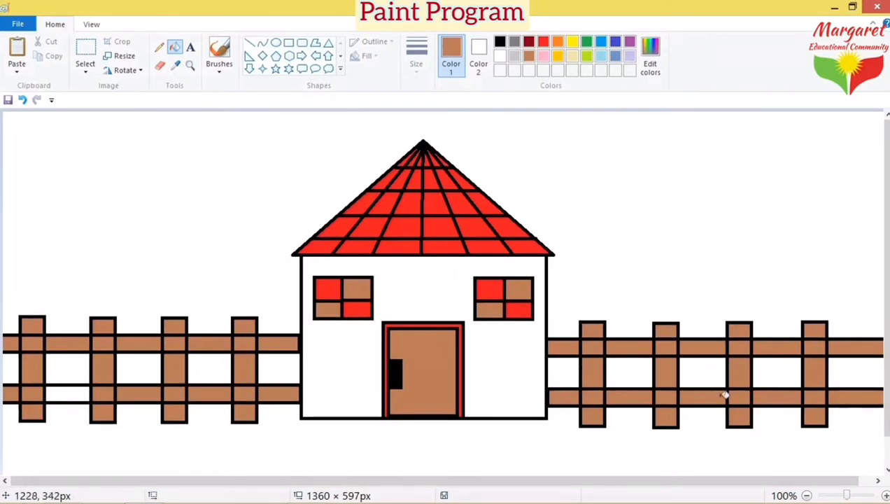
Step: Test-fill the house wall light yellow, then purple, then orange
{"action": "left_click", "coordinate": [573, 58]}
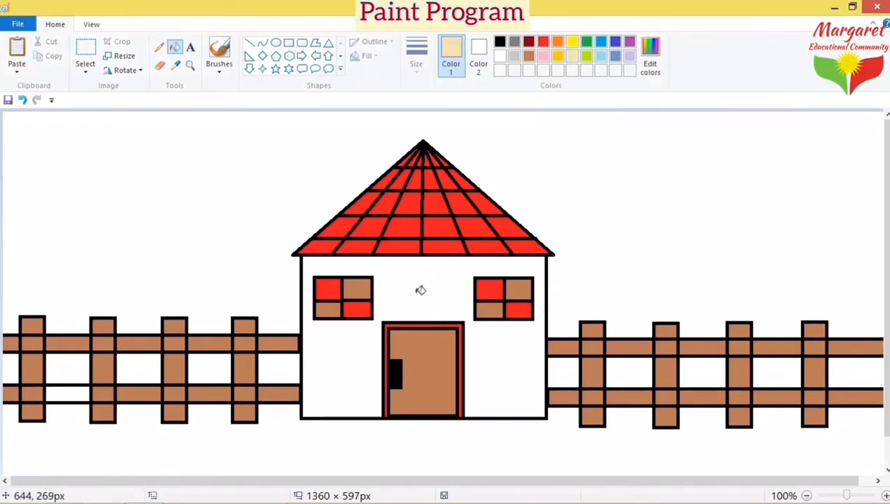
{"action": "left_click", "coordinate": [346, 367]}
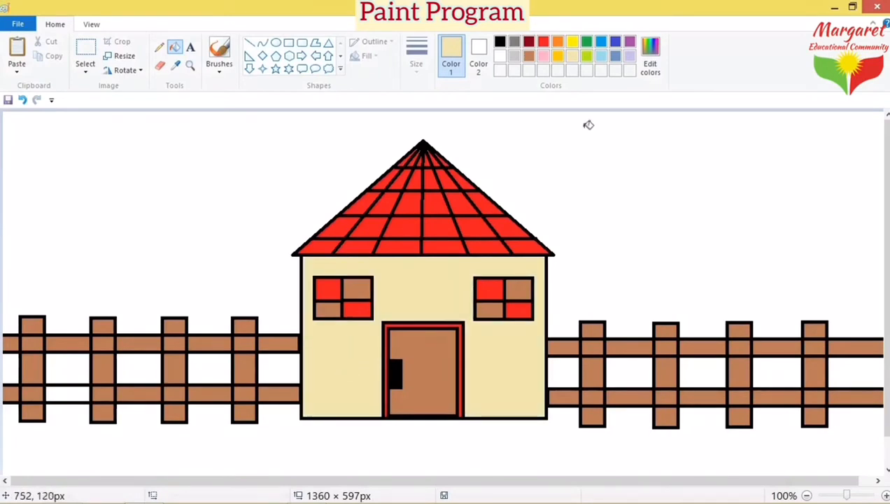
{"action": "left_click", "coordinate": [629, 43]}
{"action": "left_click", "coordinate": [396, 286]}
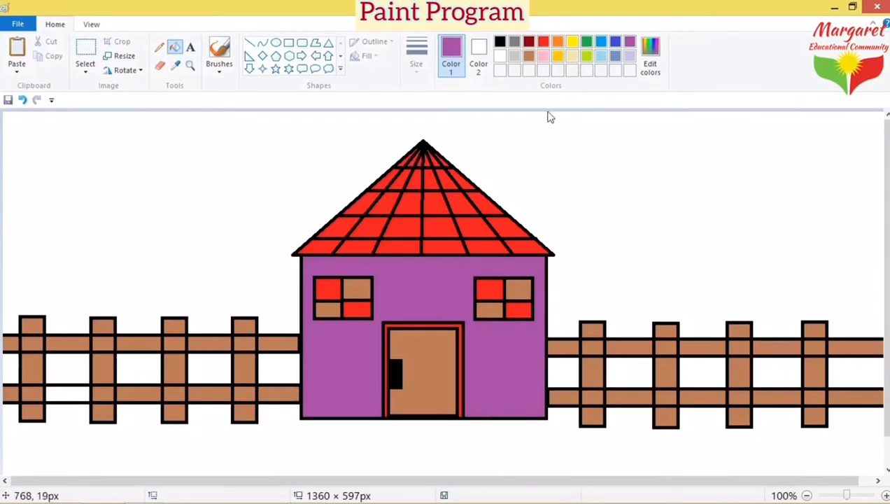
{"action": "left_click", "coordinate": [558, 42]}
{"action": "left_click", "coordinate": [431, 280]}
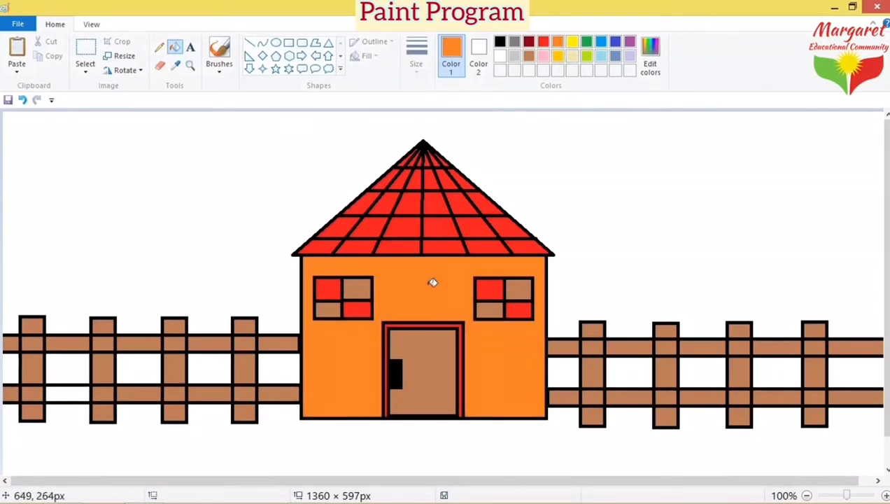
Step: Try yellow-green on the house wall, then refill it pale cream
{"action": "left_click", "coordinate": [600, 57]}
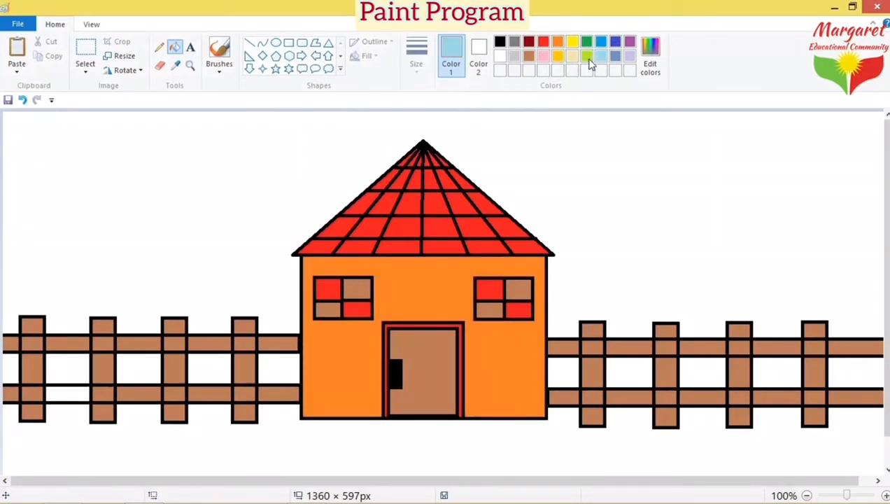
{"action": "left_click", "coordinate": [421, 296]}
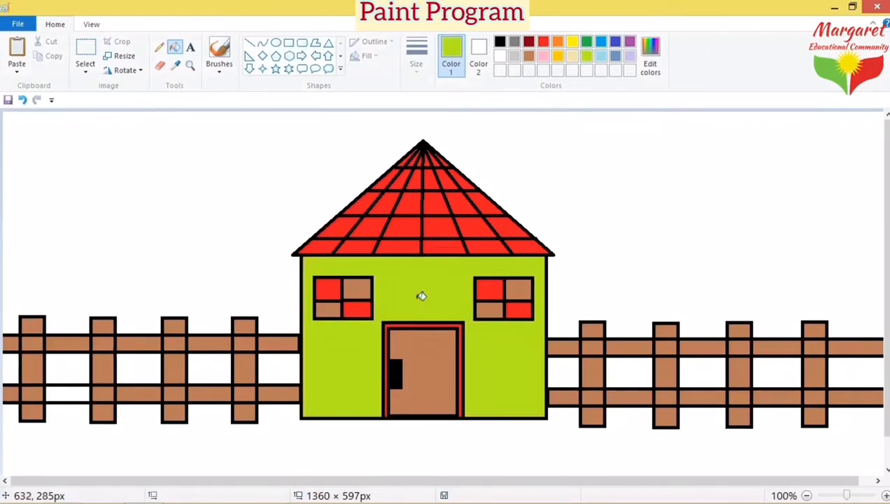
{"action": "left_click", "coordinate": [530, 60]}
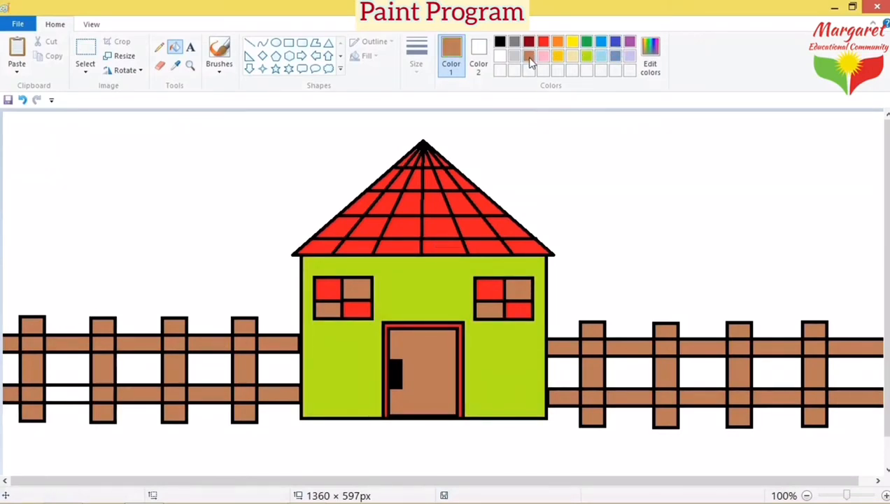
{"action": "left_click", "coordinate": [570, 58]}
{"action": "left_click", "coordinate": [417, 293]}
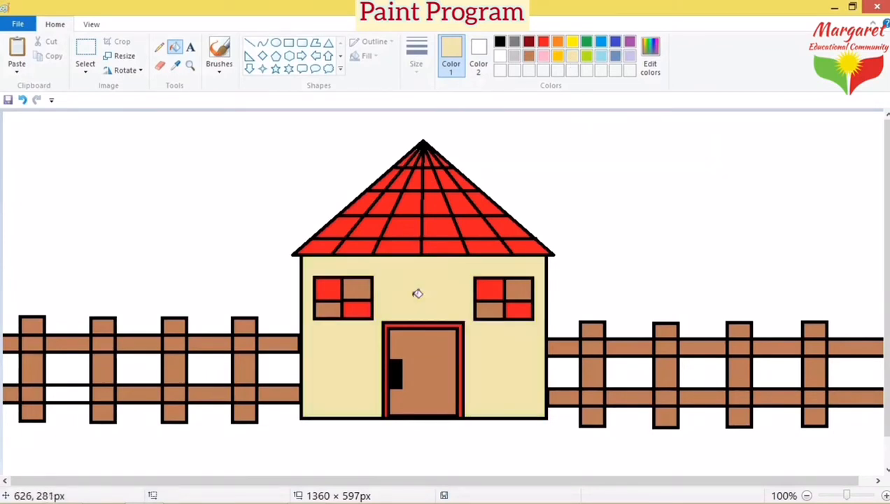
Step: Fill the ground below the house green and the sky light blue
{"action": "left_click", "coordinate": [586, 44]}
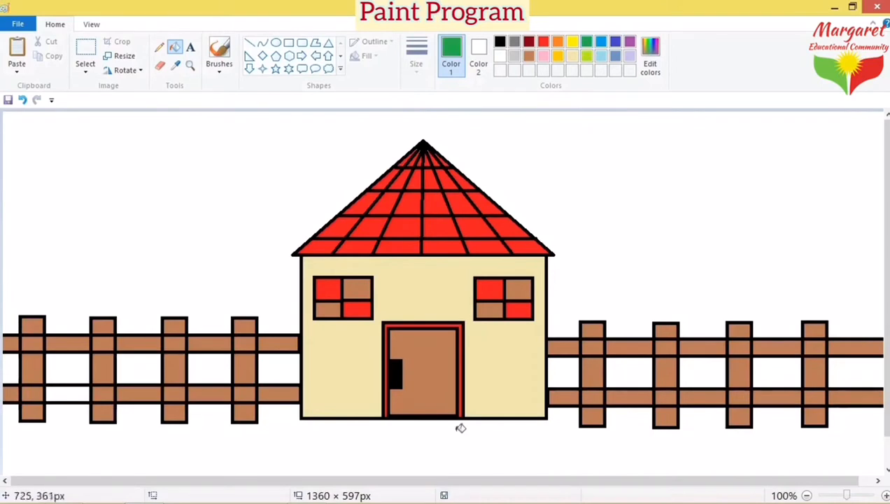
{"action": "left_click", "coordinate": [455, 432]}
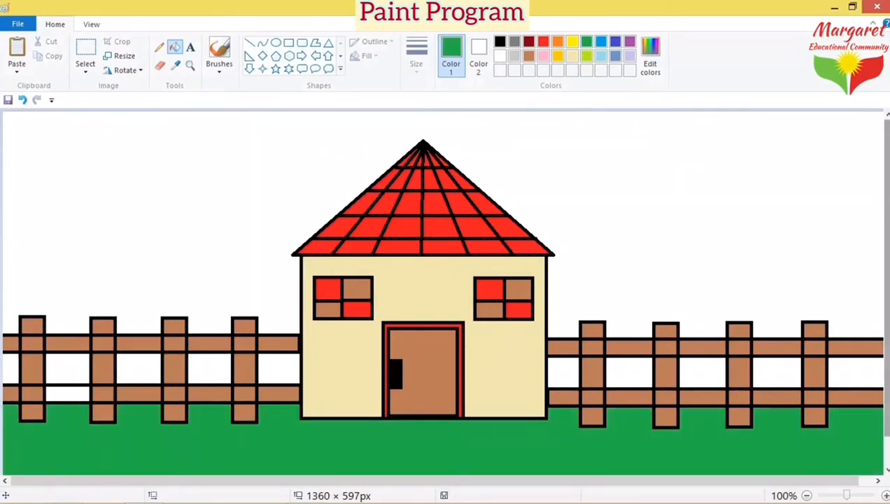
{"action": "left_click", "coordinate": [602, 56]}
{"action": "left_click", "coordinate": [616, 191]}
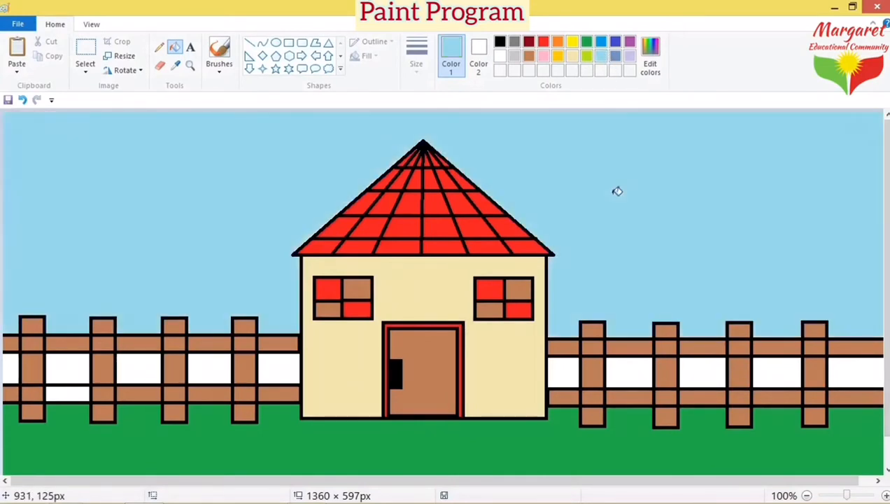
Step: Fill all the fence gaps on both sides of the house light blue
{"action": "left_click", "coordinate": [572, 371]}
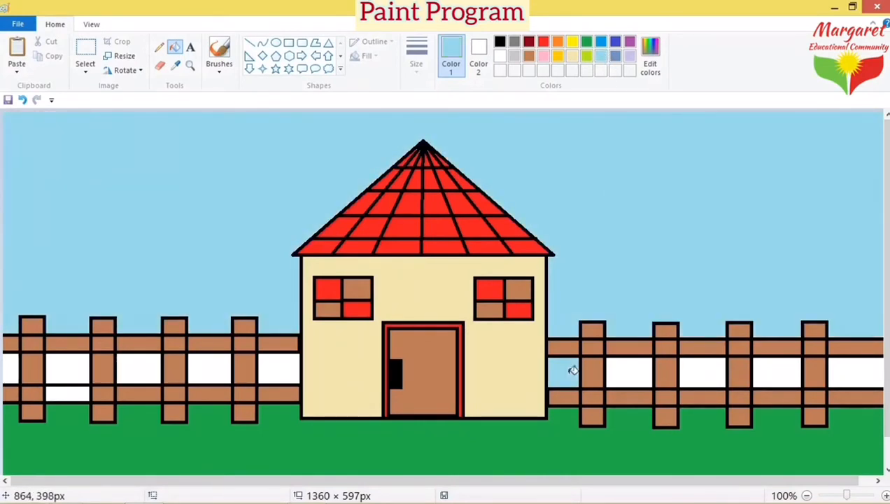
{"action": "left_click", "coordinate": [633, 374]}
{"action": "left_click", "coordinate": [717, 365]}
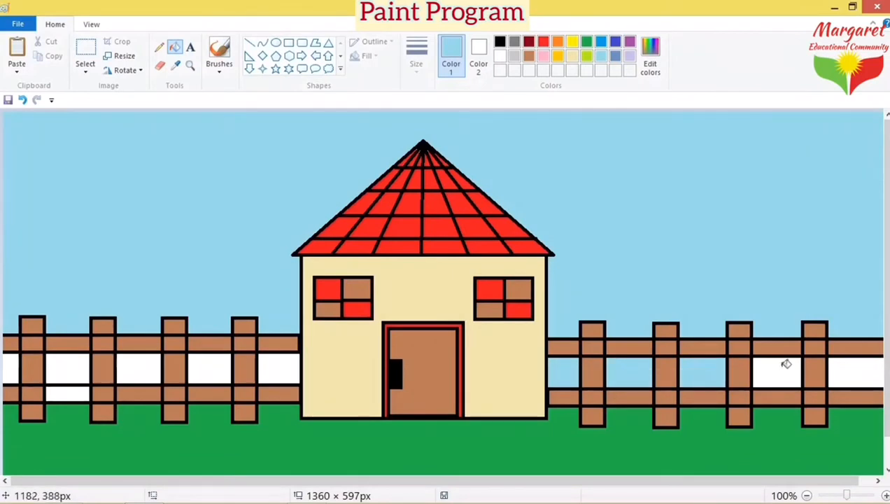
{"action": "left_click", "coordinate": [784, 362]}
{"action": "left_click", "coordinate": [847, 368]}
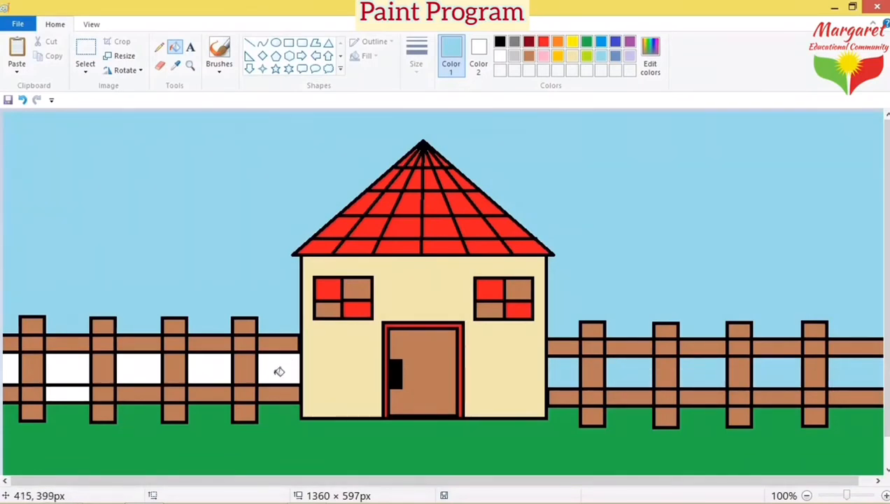
{"action": "left_click", "coordinate": [281, 369]}
{"action": "left_click", "coordinate": [217, 369]}
{"action": "left_click", "coordinate": [141, 366]}
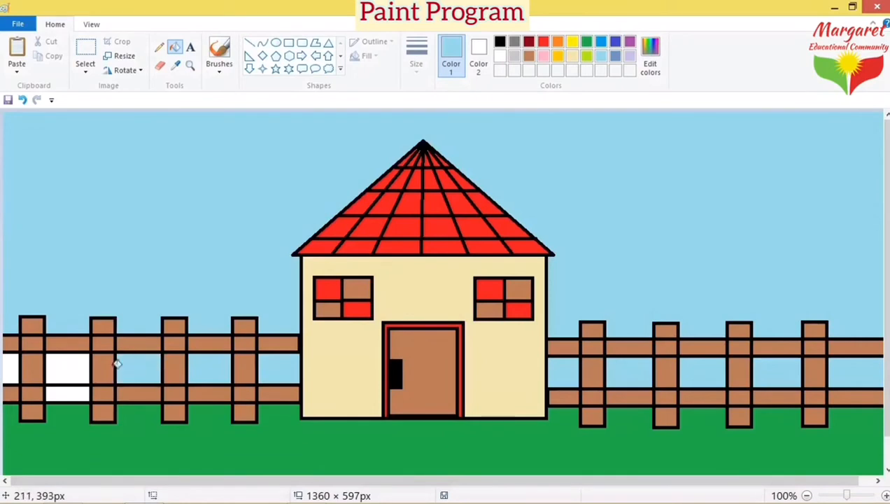
{"action": "left_click", "coordinate": [56, 358]}
{"action": "left_click", "coordinate": [12, 358]}
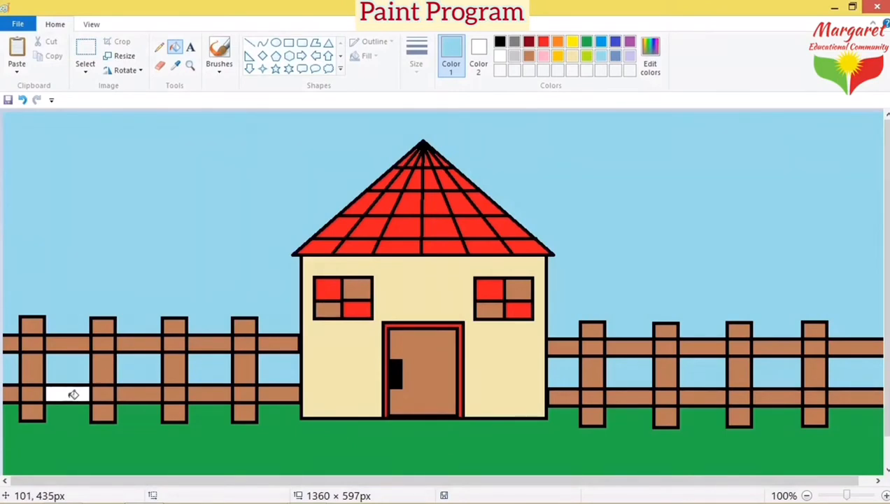
Step: Fill the leftover white rail piece on the left fence brown
{"action": "left_click", "coordinate": [530, 57]}
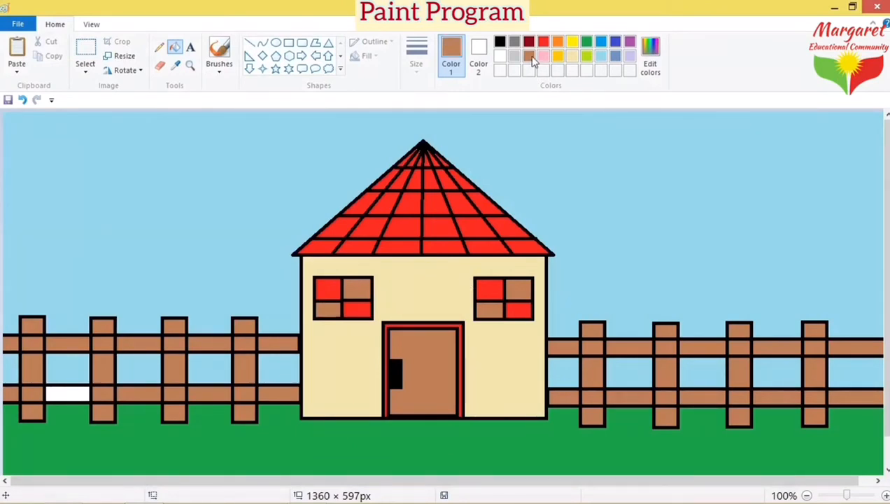
{"action": "left_click", "coordinate": [69, 390]}
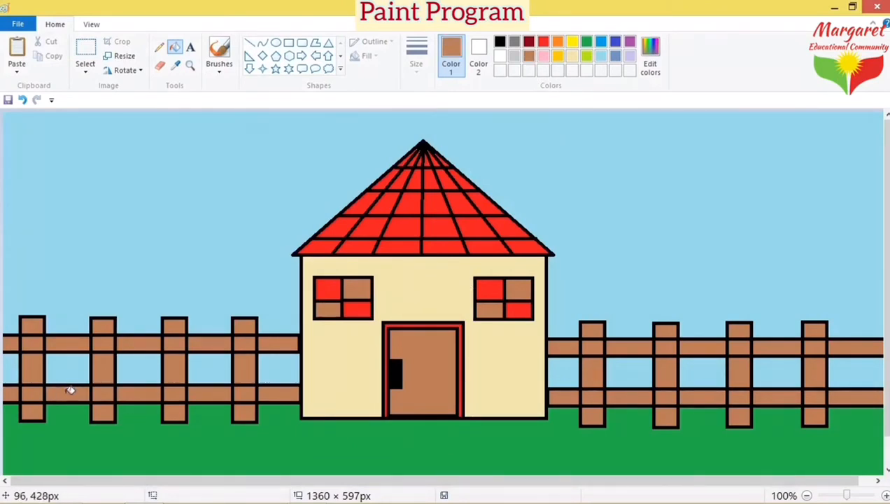
{"action": "left_click", "coordinate": [277, 44]}
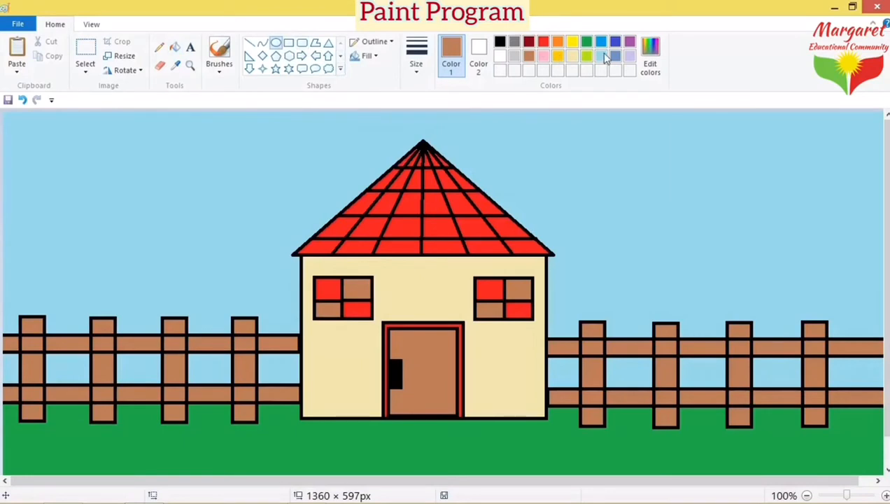
Step: Draw a yellow oval sun in the top-right sky and fill it solid yellow
{"action": "left_click", "coordinate": [572, 42]}
{"action": "left_click_drag", "start_coordinate": [737, 123], "coordinate": [853, 192]}
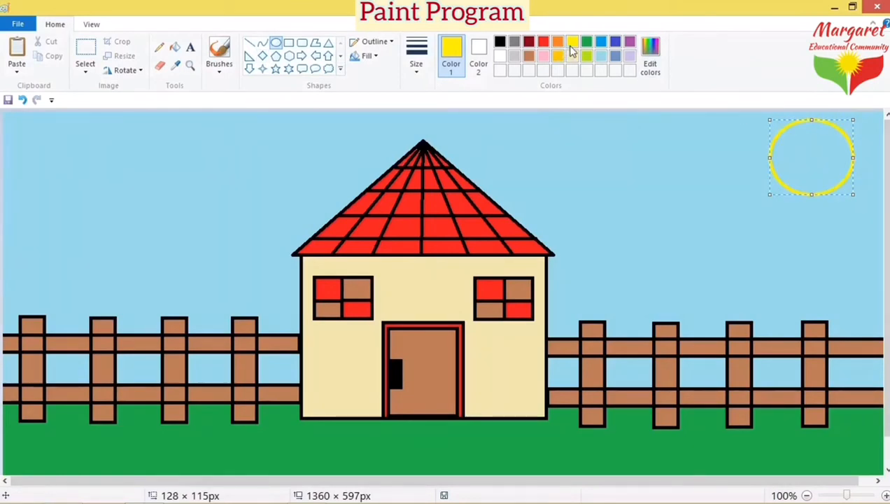
{"action": "left_click", "coordinate": [174, 46]}
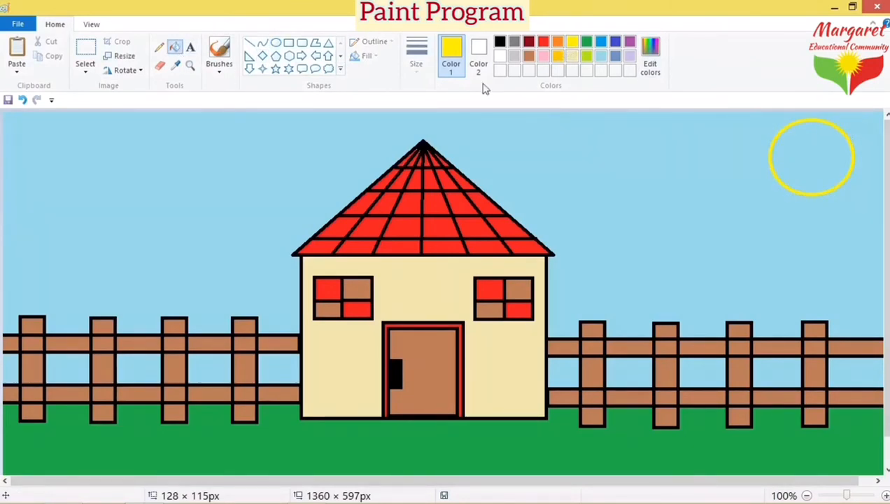
{"action": "left_click", "coordinate": [833, 166]}
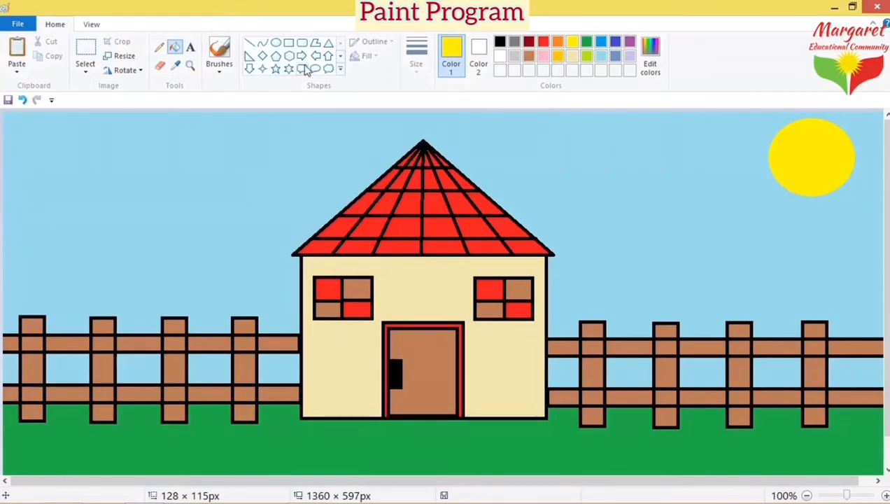
Step: Draw three overlapping white ovals in the top-left sky
{"action": "left_click", "coordinate": [275, 43]}
{"action": "left_click_drag", "start_coordinate": [74, 145], "coordinate": [116, 185]}
{"action": "left_click", "coordinate": [501, 57]}
{"action": "mouse_move", "coordinate": [98, 168]}
{"action": "left_mouse_down"}
{"action": "mouse_move", "coordinate": [80, 147]}
{"action": "mouse_move", "coordinate": [108, 143]}
{"action": "mouse_move", "coordinate": [122, 178]}
{"action": "mouse_move", "coordinate": [107, 138]}
{"action": "mouse_move", "coordinate": [149, 160]}
{"action": "mouse_move", "coordinate": [158, 182]}
{"action": "mouse_move", "coordinate": [133, 163]}
{"action": "mouse_move", "coordinate": [134, 153]}
{"action": "mouse_move", "coordinate": [149, 158]}
{"action": "mouse_move", "coordinate": [136, 154]}
{"action": "left_mouse_up"}
{"action": "left_click", "coordinate": [110, 158]}
{"action": "left_click", "coordinate": [171, 171]}
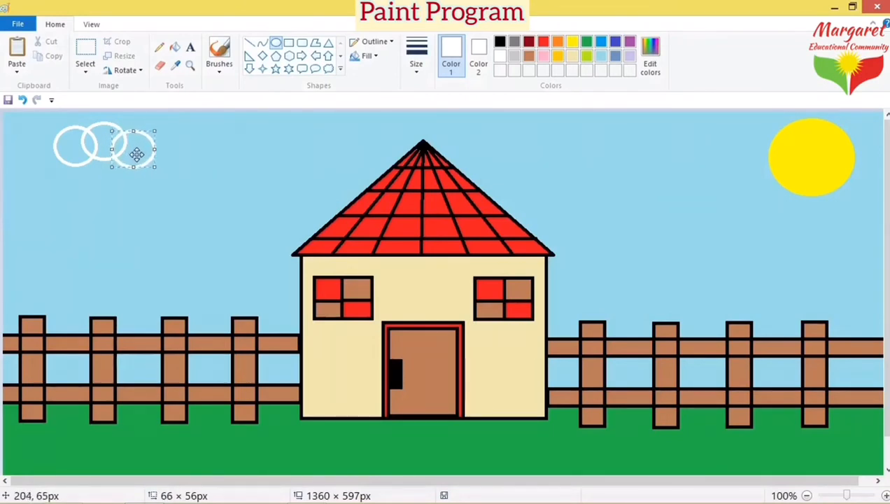
Step: Fill the right, middle and left cloud ovals white
{"action": "left_click", "coordinate": [174, 47]}
{"action": "left_click", "coordinate": [144, 151]}
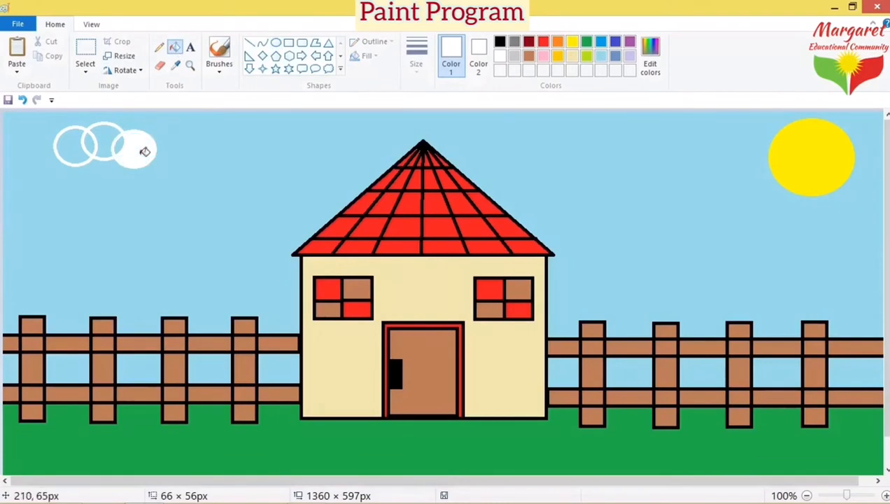
{"action": "left_click", "coordinate": [106, 137]}
{"action": "left_click", "coordinate": [74, 140]}
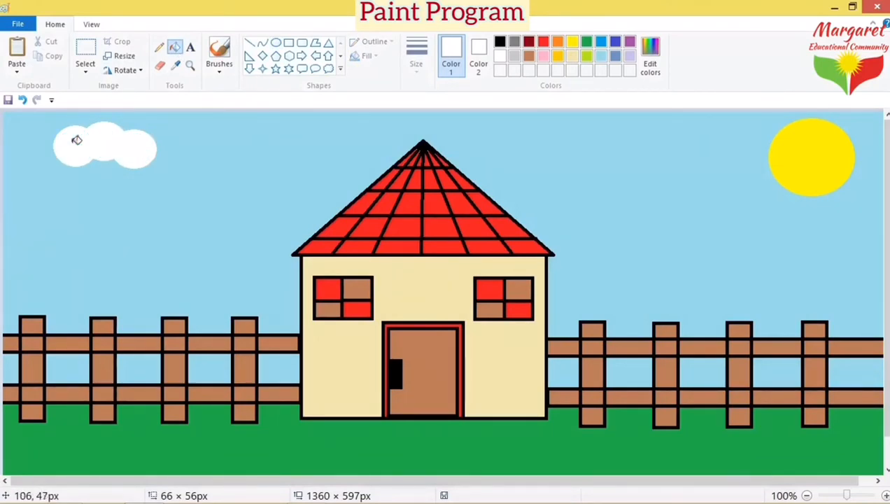
Step: Draw a Cloud callout shape beside the sun and fill it white
{"action": "left_click", "coordinate": [328, 69]}
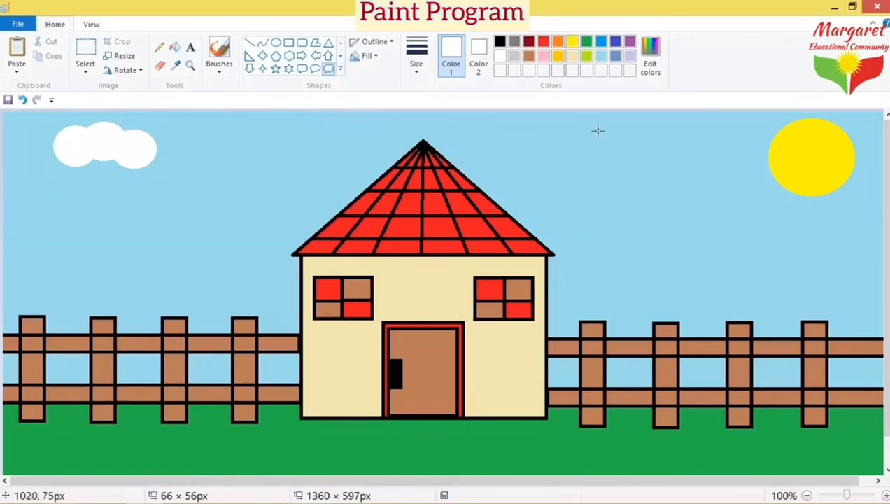
{"action": "left_click_drag", "start_coordinate": [582, 127], "coordinate": [606, 128]}
{"action": "left_click_drag", "start_coordinate": [697, 153], "coordinate": [705, 178]}
{"action": "left_click_drag", "start_coordinate": [643, 147], "coordinate": [644, 145]}
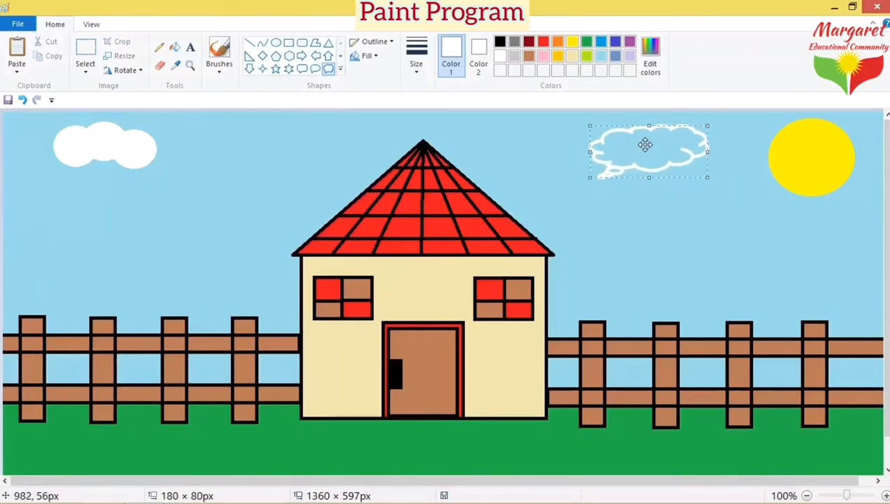
{"action": "left_click", "coordinate": [174, 47]}
{"action": "left_click", "coordinate": [624, 138]}
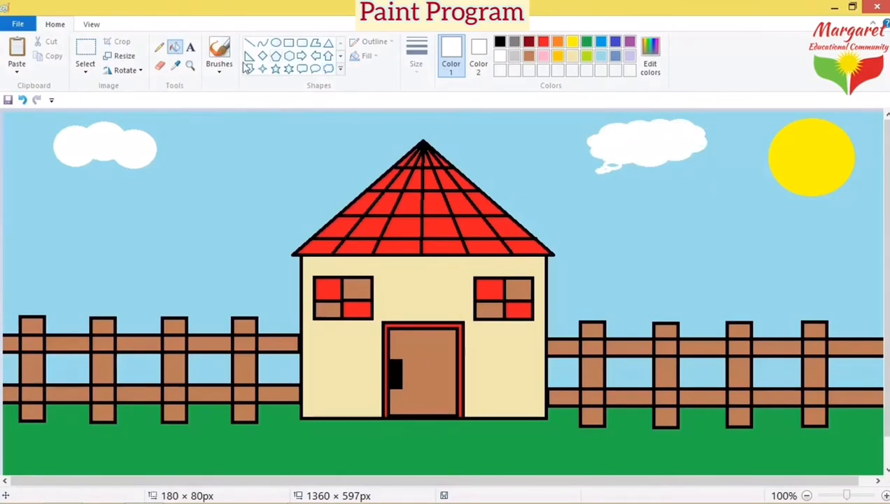
Step: Set Color 2 to sky blue and erase the cloud's speech-bubble tail
{"action": "left_click", "coordinate": [159, 67]}
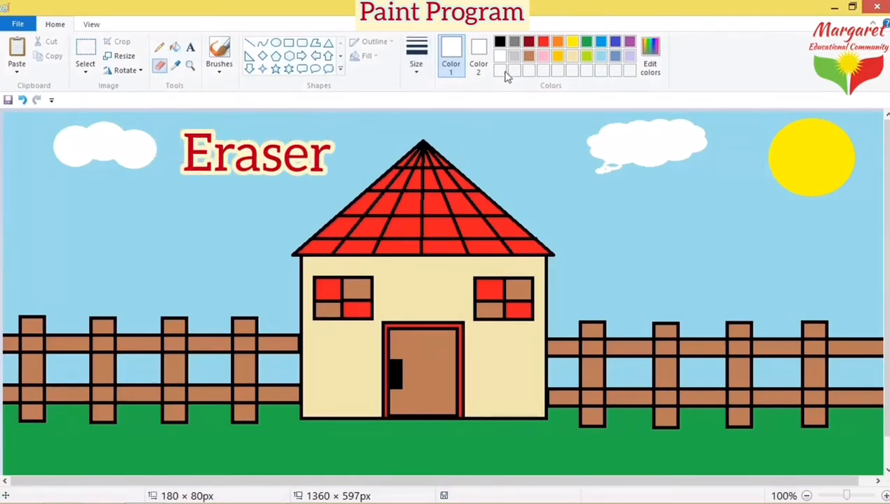
{"action": "left_click", "coordinate": [477, 66]}
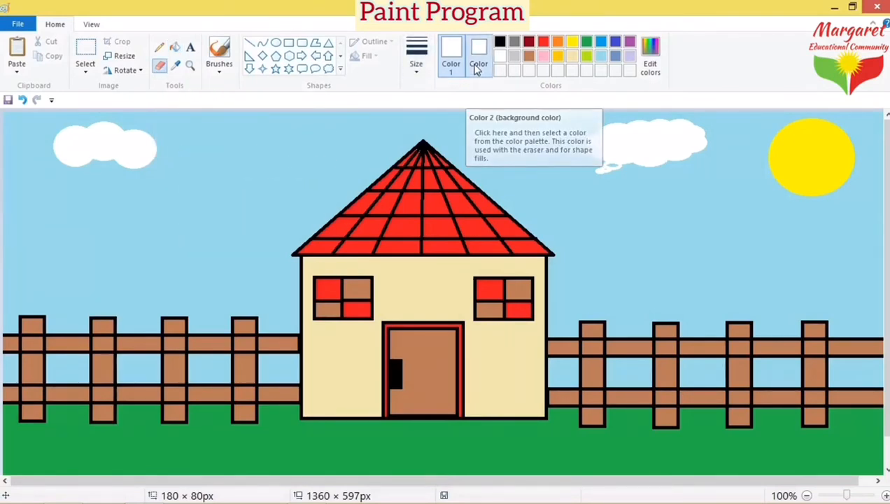
{"action": "left_click", "coordinate": [604, 59]}
{"action": "mouse_move", "coordinate": [610, 168]}
{"action": "left_mouse_down"}
{"action": "mouse_move", "coordinate": [605, 176]}
{"action": "mouse_move", "coordinate": [622, 168]}
{"action": "mouse_move", "coordinate": [606, 165]}
{"action": "mouse_move", "coordinate": [624, 167]}
{"action": "mouse_move", "coordinate": [604, 166]}
{"action": "left_mouse_up"}
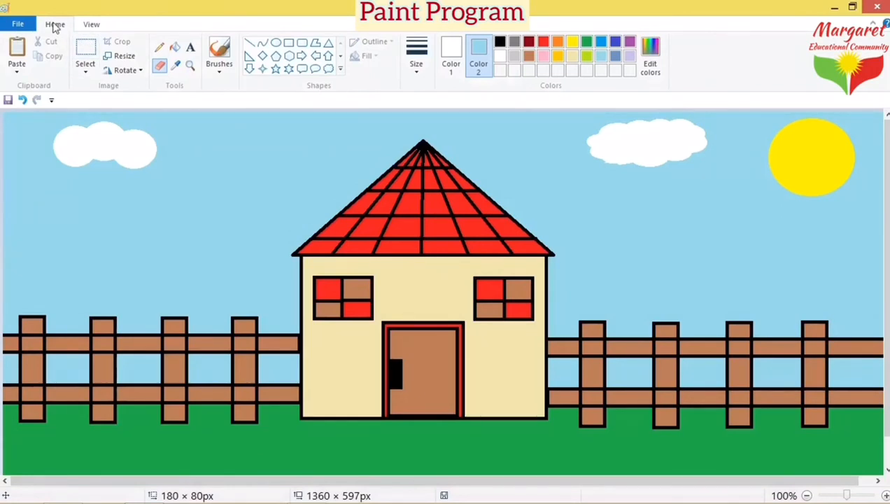
{"action": "left_click", "coordinate": [190, 47]}
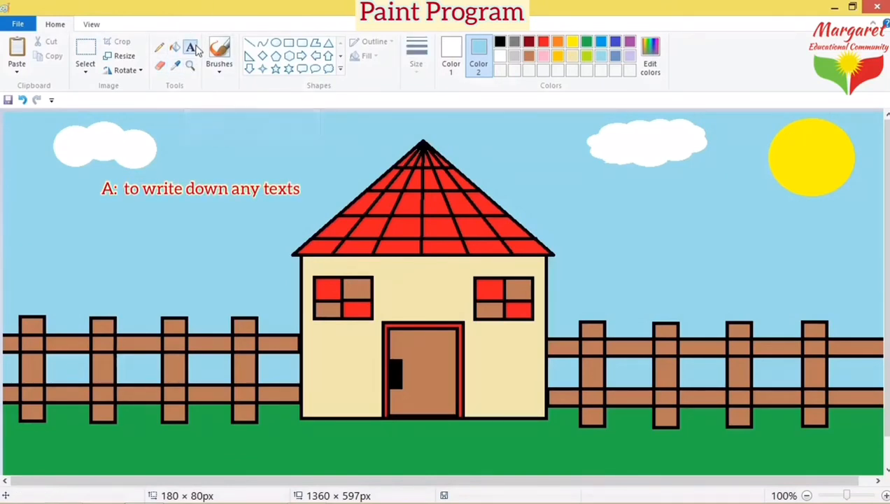
Step: Type the caption with the student's name followed by 'class 2A' in the sky above the house
{"action": "left_click", "coordinate": [208, 128]}
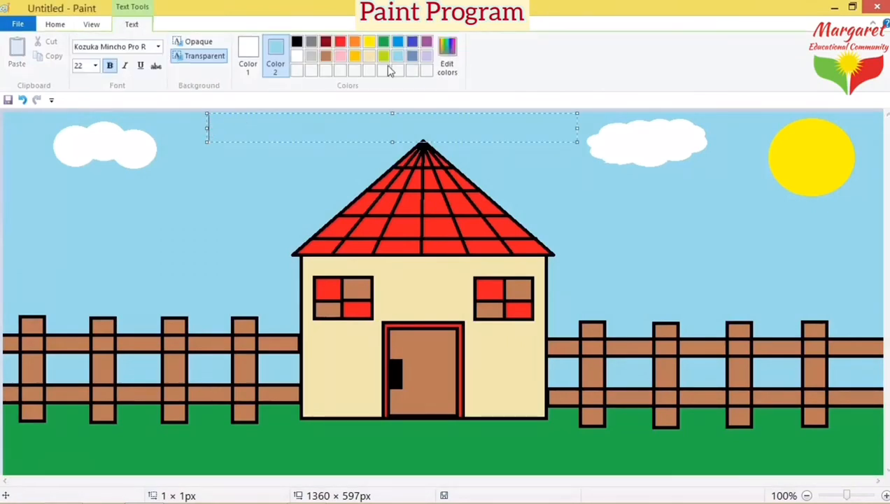
{"action": "left_click", "coordinate": [371, 43]}
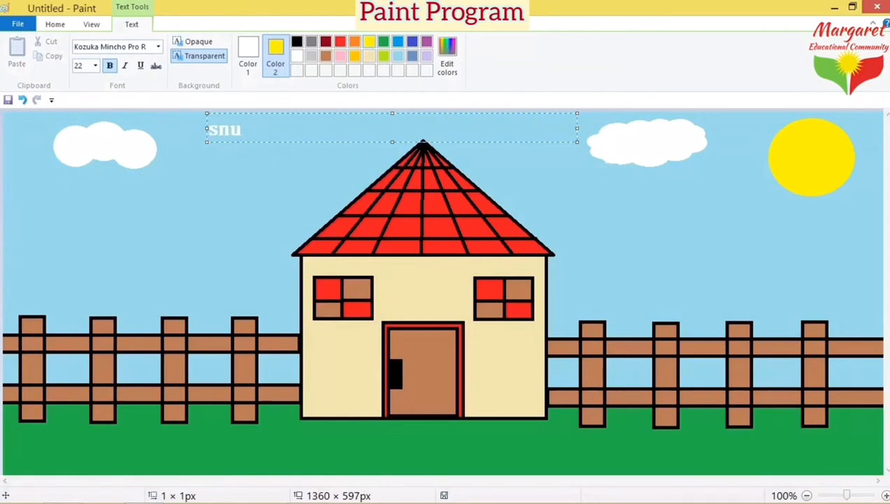
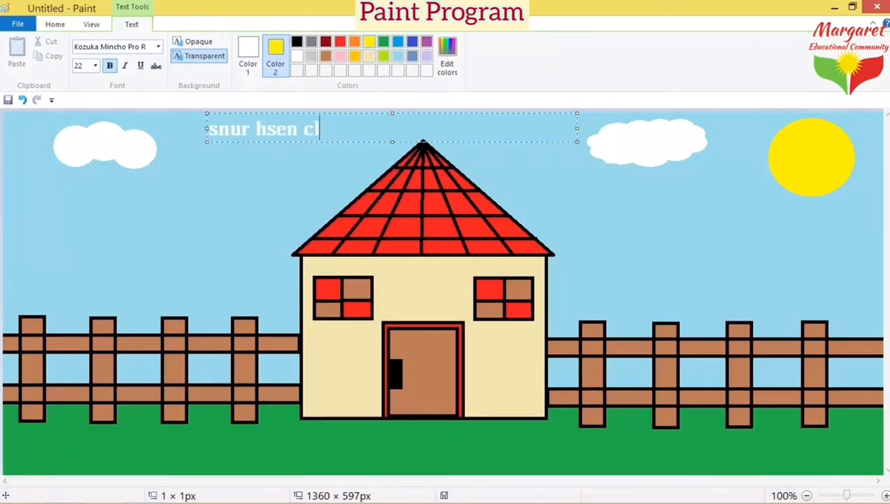
{"action": "type", "text": "ass 2A"}
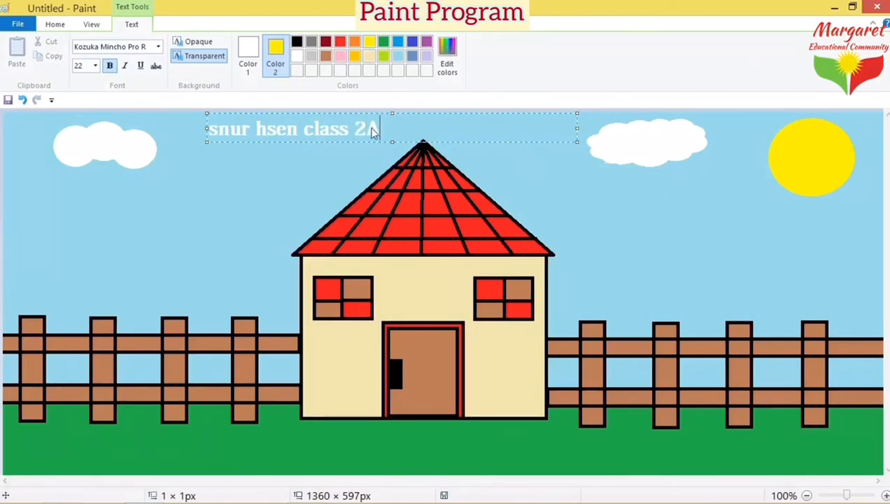
Step: Colour '2A' red and the word 'class' gold
{"action": "left_click_drag", "start_coordinate": [380, 130], "coordinate": [355, 130]}
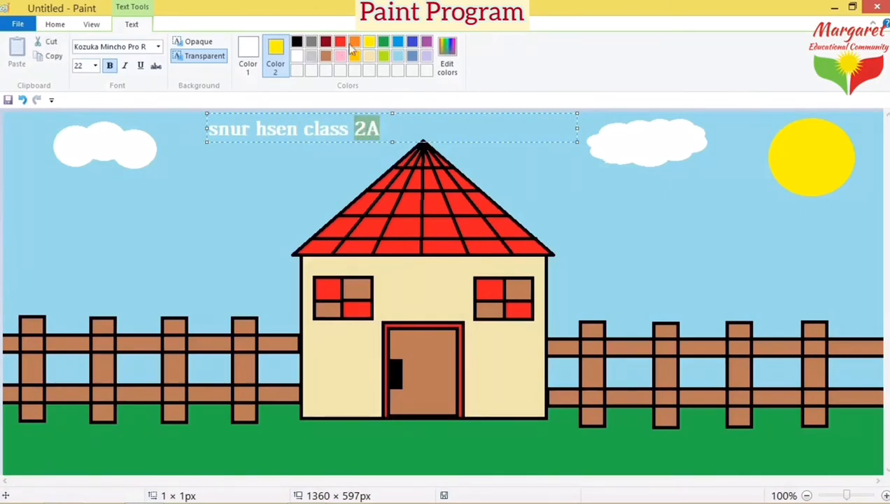
{"action": "left_click", "coordinate": [256, 56]}
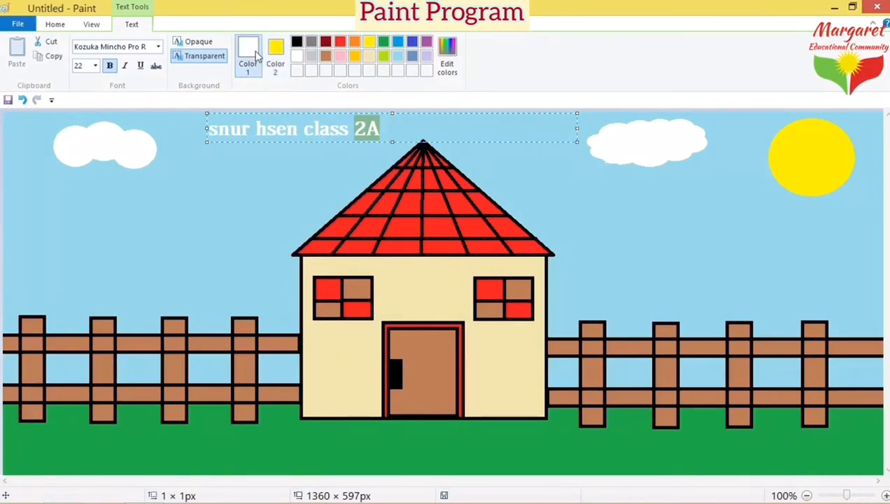
{"action": "left_click", "coordinate": [385, 44]}
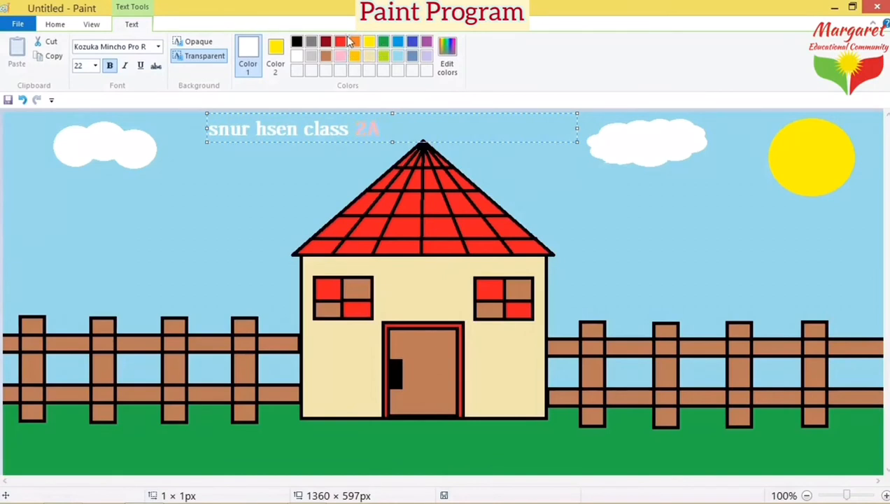
{"action": "left_click", "coordinate": [344, 46]}
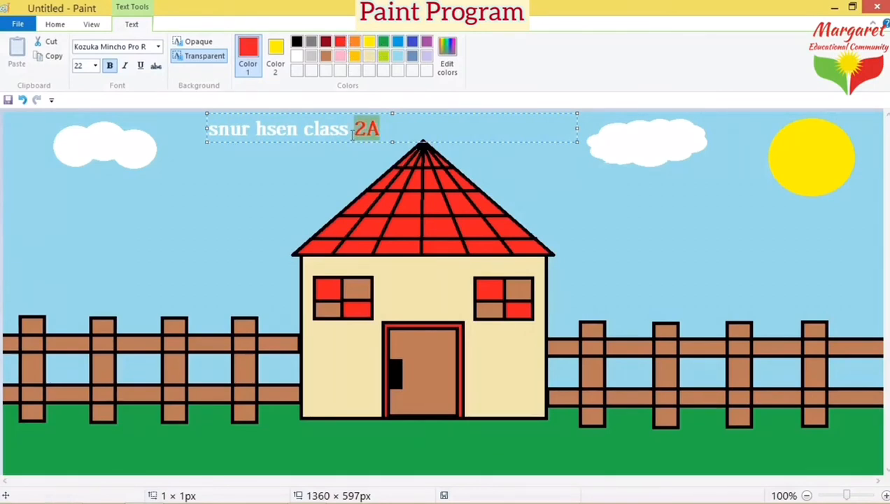
{"action": "left_click_drag", "start_coordinate": [349, 134], "coordinate": [303, 133]}
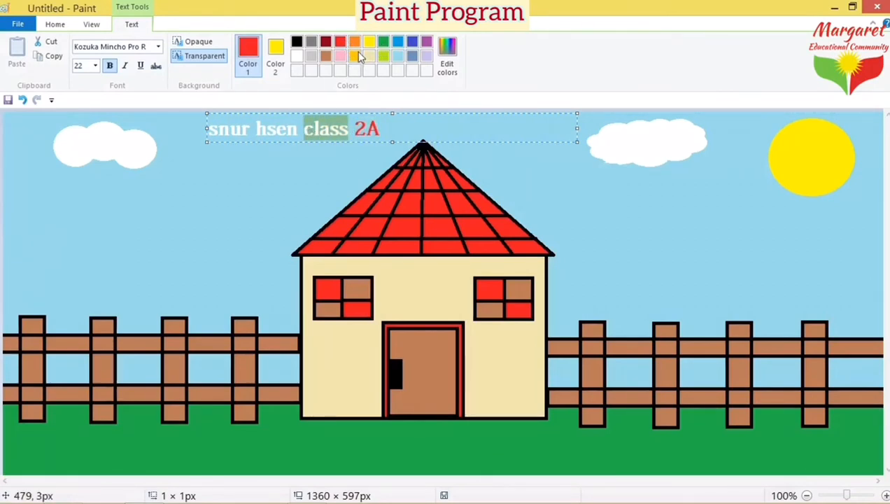
{"action": "left_click", "coordinate": [355, 56]}
Step: After trying several swatches, make the name orange and finish editing the caption
{"action": "left_click_drag", "start_coordinate": [299, 132], "coordinate": [207, 131]}
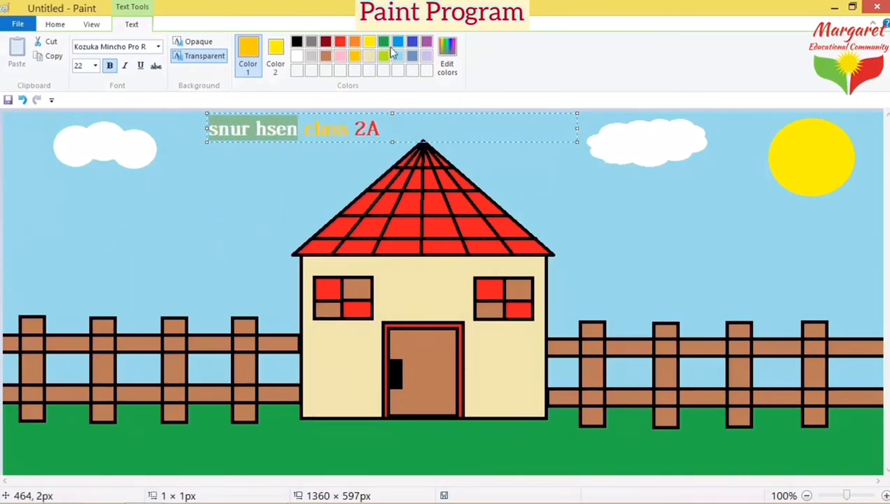
{"action": "left_click", "coordinate": [326, 57]}
{"action": "left_click", "coordinate": [326, 41]}
{"action": "left_click", "coordinate": [340, 42]}
{"action": "left_click", "coordinate": [354, 41]}
{"action": "left_click", "coordinate": [398, 41]}
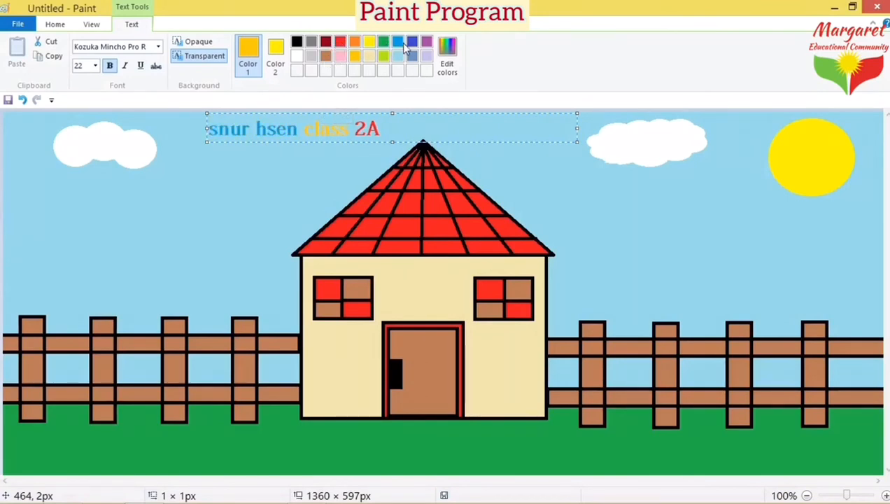
{"action": "left_click", "coordinate": [412, 41]}
{"action": "left_click", "coordinate": [401, 56]}
{"action": "left_click", "coordinate": [370, 58]}
{"action": "left_click", "coordinate": [355, 58]}
{"action": "left_click", "coordinate": [329, 59]}
{"action": "left_click", "coordinate": [340, 56]}
{"action": "left_click", "coordinate": [342, 42]}
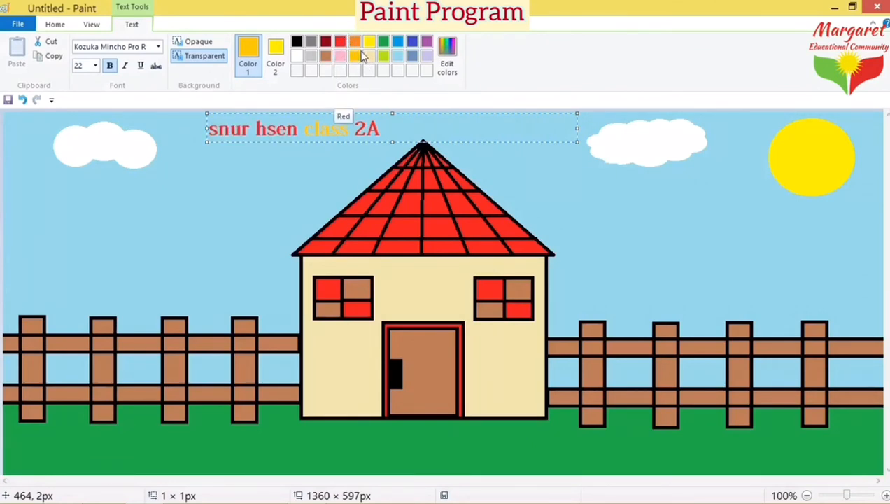
{"action": "left_click", "coordinate": [354, 43]}
{"action": "left_click", "coordinate": [352, 44]}
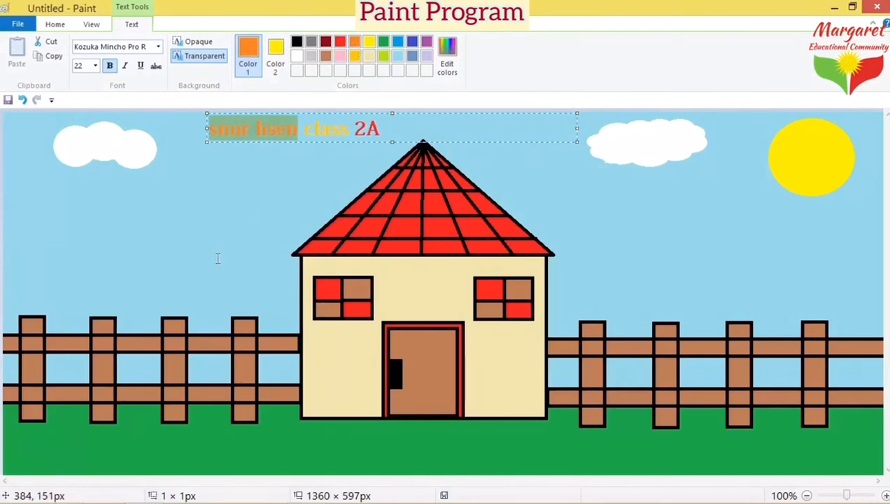
{"action": "left_click", "coordinate": [470, 238]}
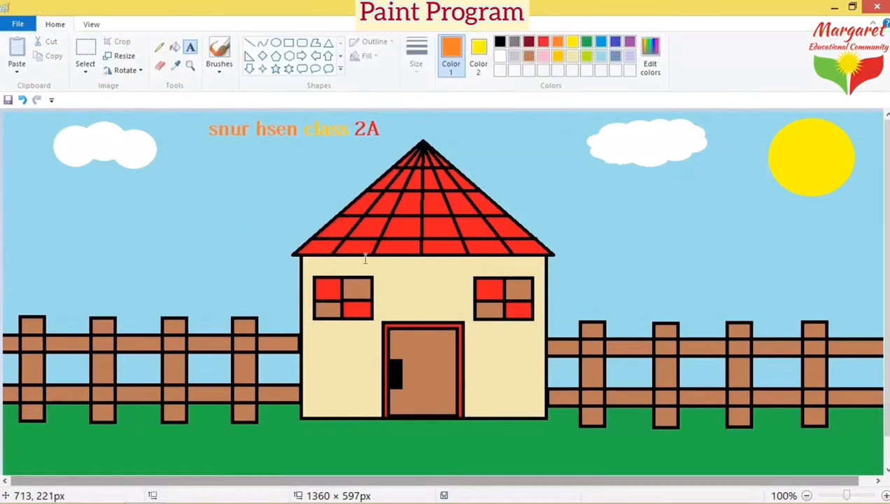
Step: Save the picture as the PNG 'my beautiful house' on the Desktop
{"action": "left_click", "coordinate": [31, 28]}
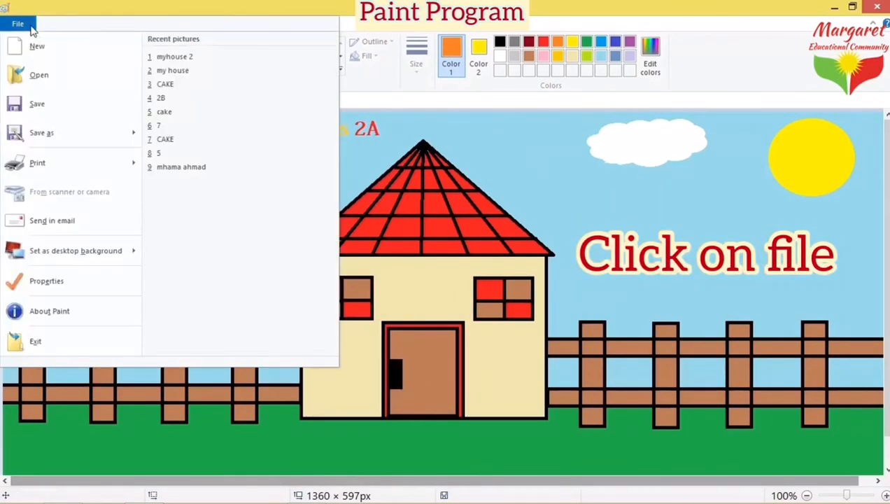
{"action": "left_click", "coordinate": [54, 133]}
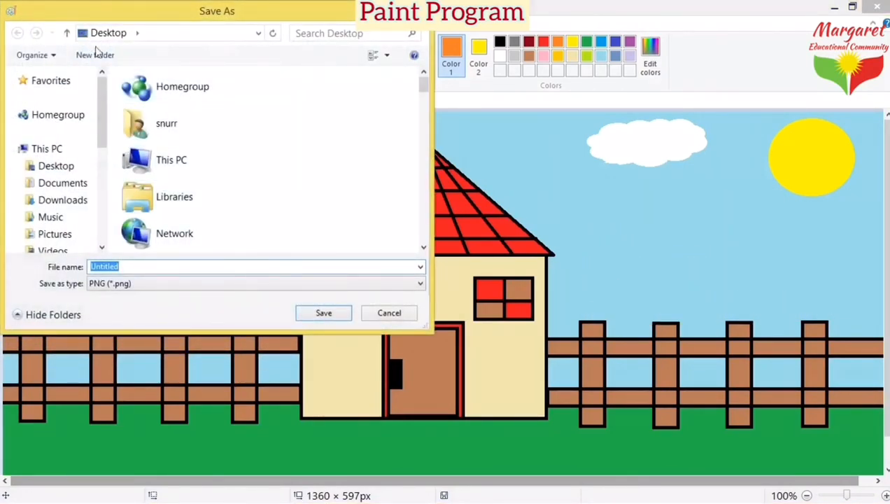
{"action": "left_click", "coordinate": [137, 34]}
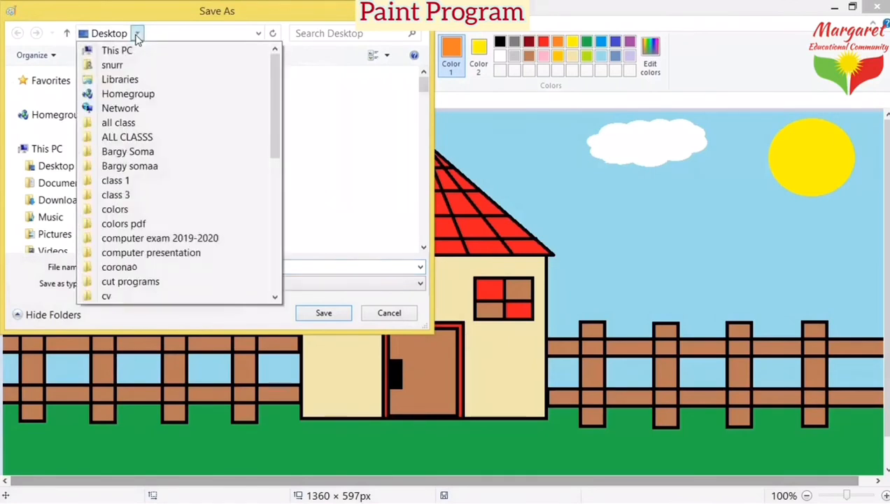
{"action": "left_click", "coordinate": [302, 149]}
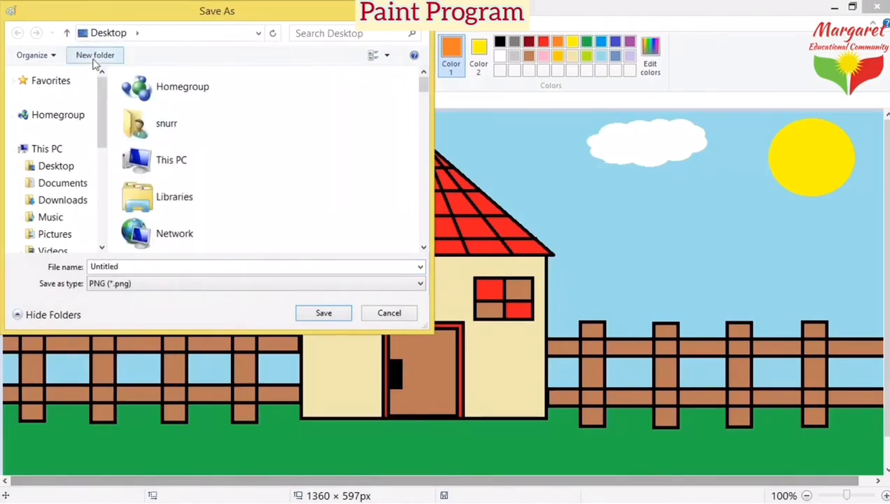
{"action": "double_click", "coordinate": [151, 267]}
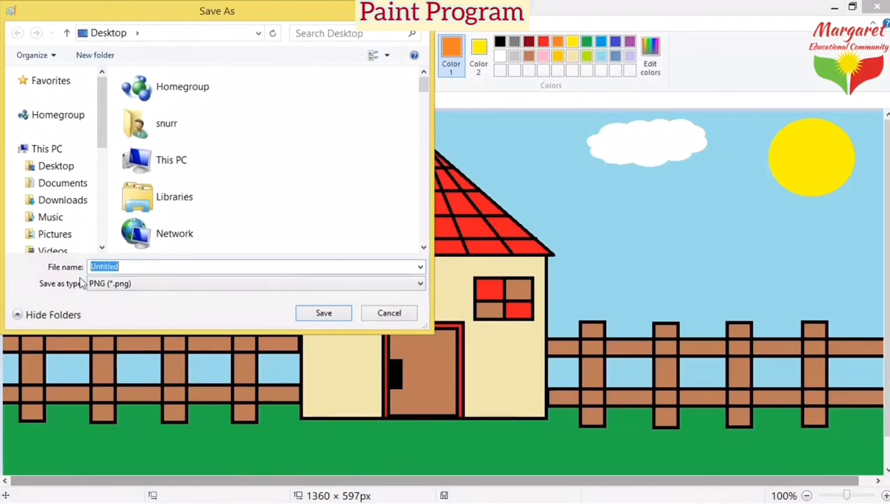
{"action": "key", "text": "BackSpace"}
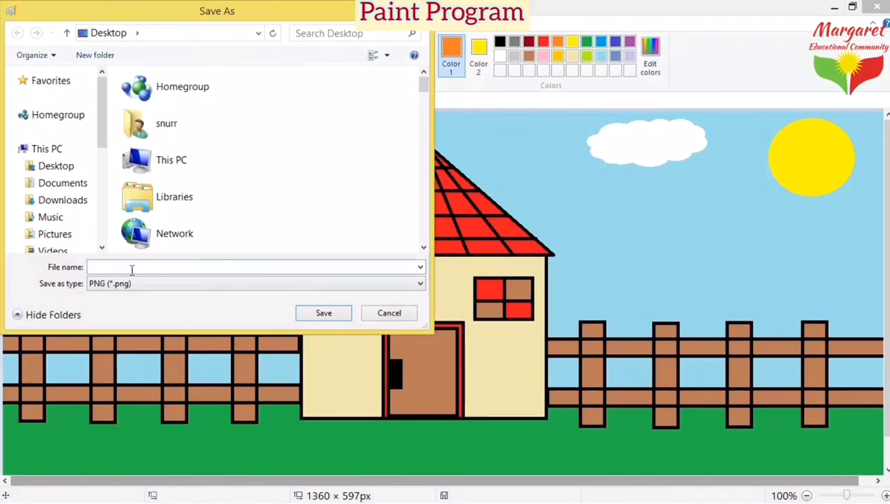
{"action": "type", "text": "my "}
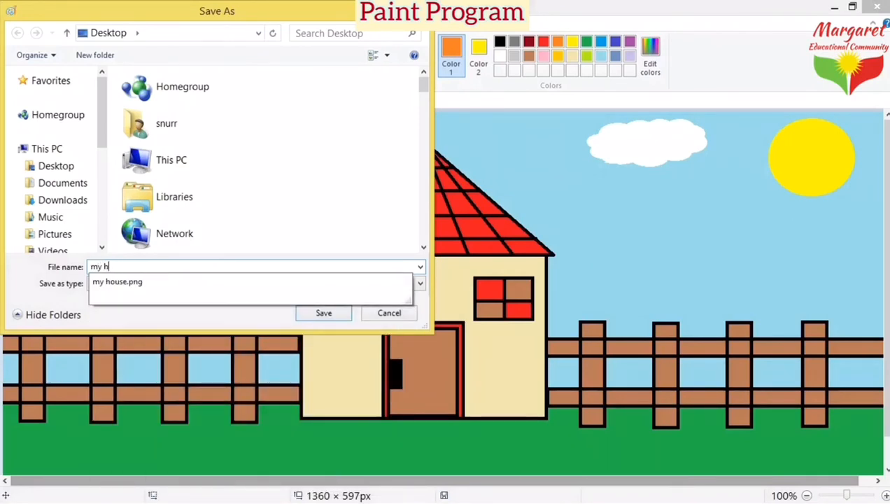
{"action": "type", "text": "beau"}
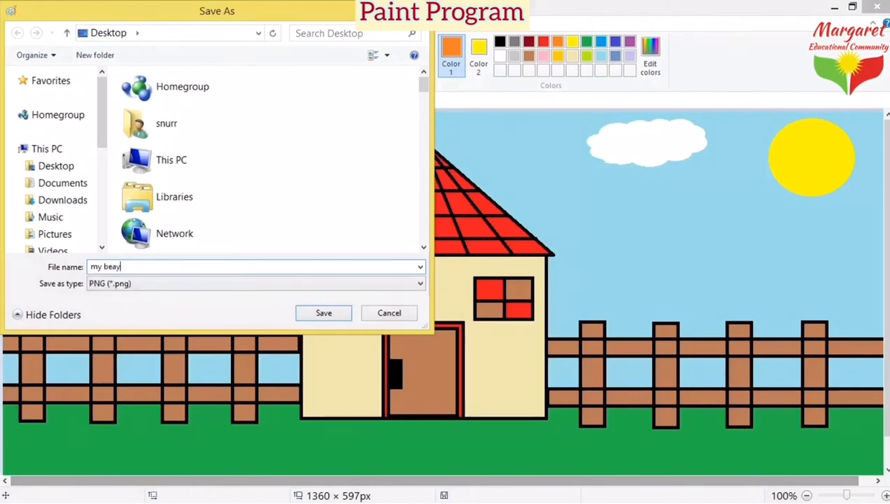
{"action": "key", "text": "BackSpace"}
{"action": "type", "text": "utiful house"}
{"action": "left_click", "coordinate": [324, 313]}
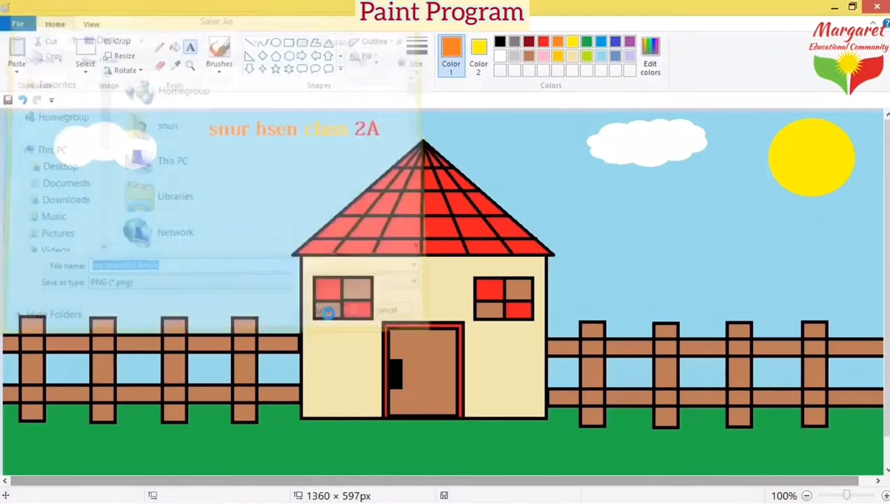
Step: Close Paint and move the 'my beautiful house' icon up the desktop
{"action": "left_click", "coordinate": [879, 7]}
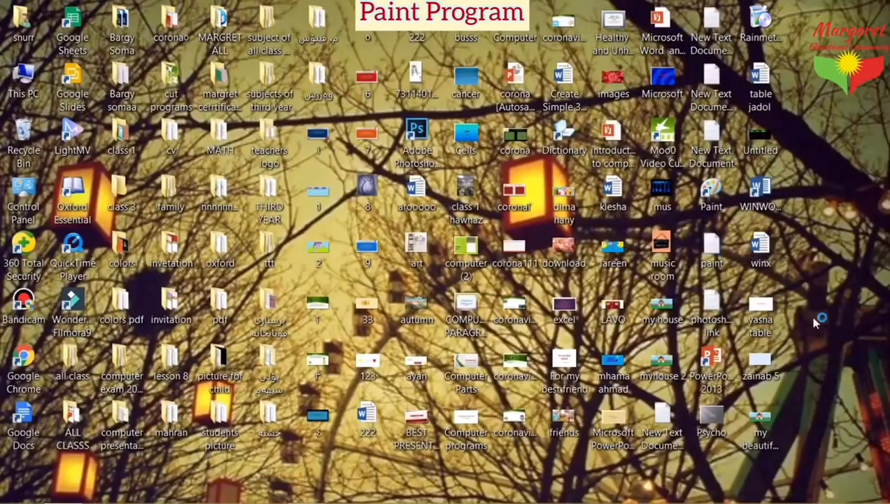
{"action": "double_click", "coordinate": [758, 434]}
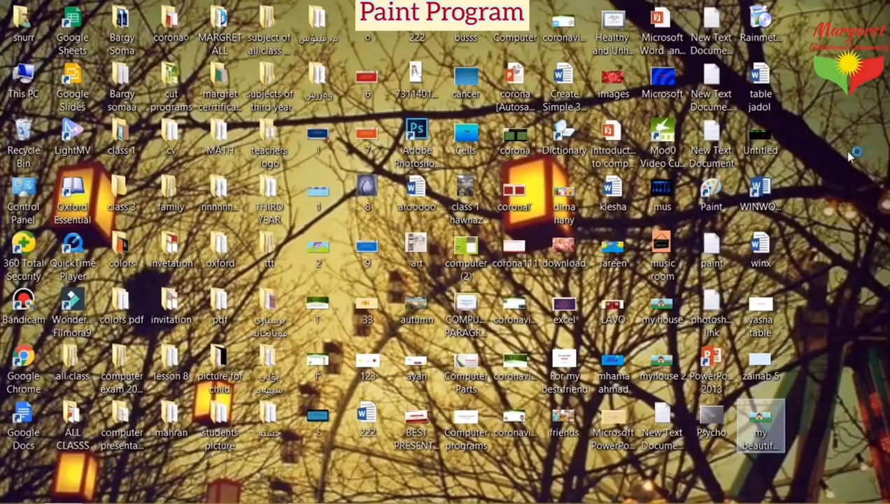
{"action": "left_click_drag", "start_coordinate": [758, 434], "coordinate": [817, 154]}
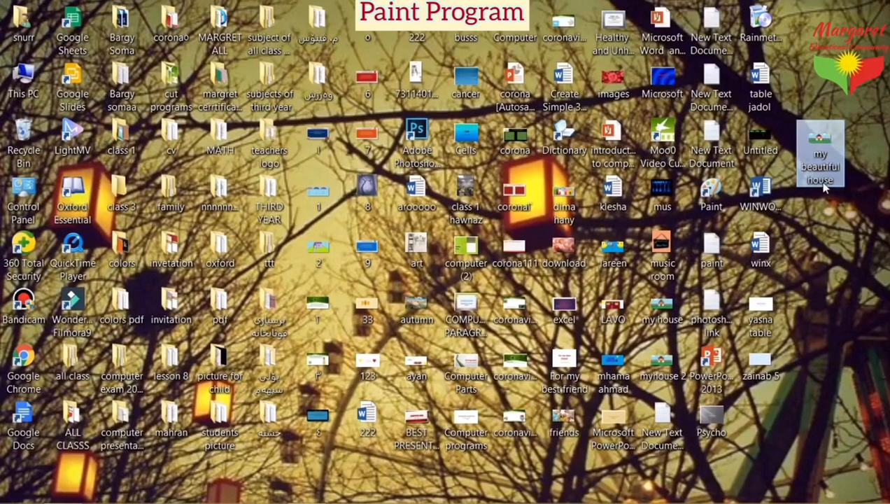
Step: Open 'my beautiful house' in Windows Photo Viewer and dismiss the Daily News pop-up
{"action": "double_click", "coordinate": [819, 160]}
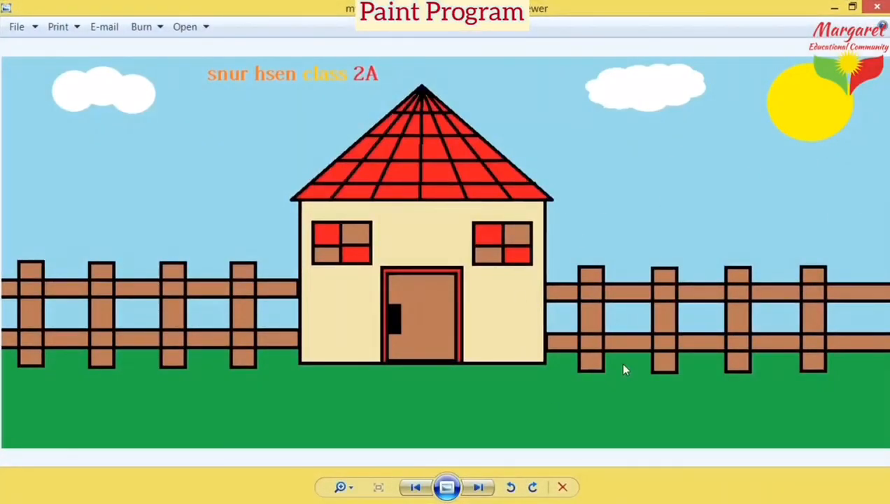
{"action": "left_click", "coordinate": [884, 126]}
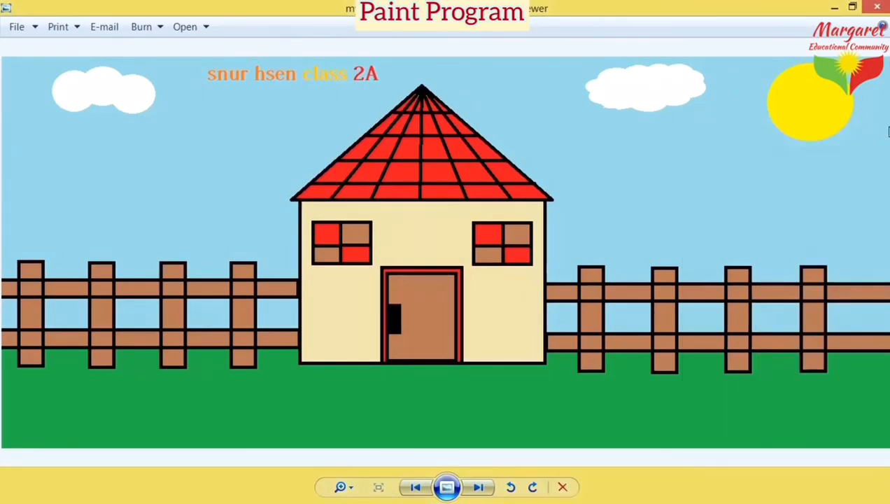